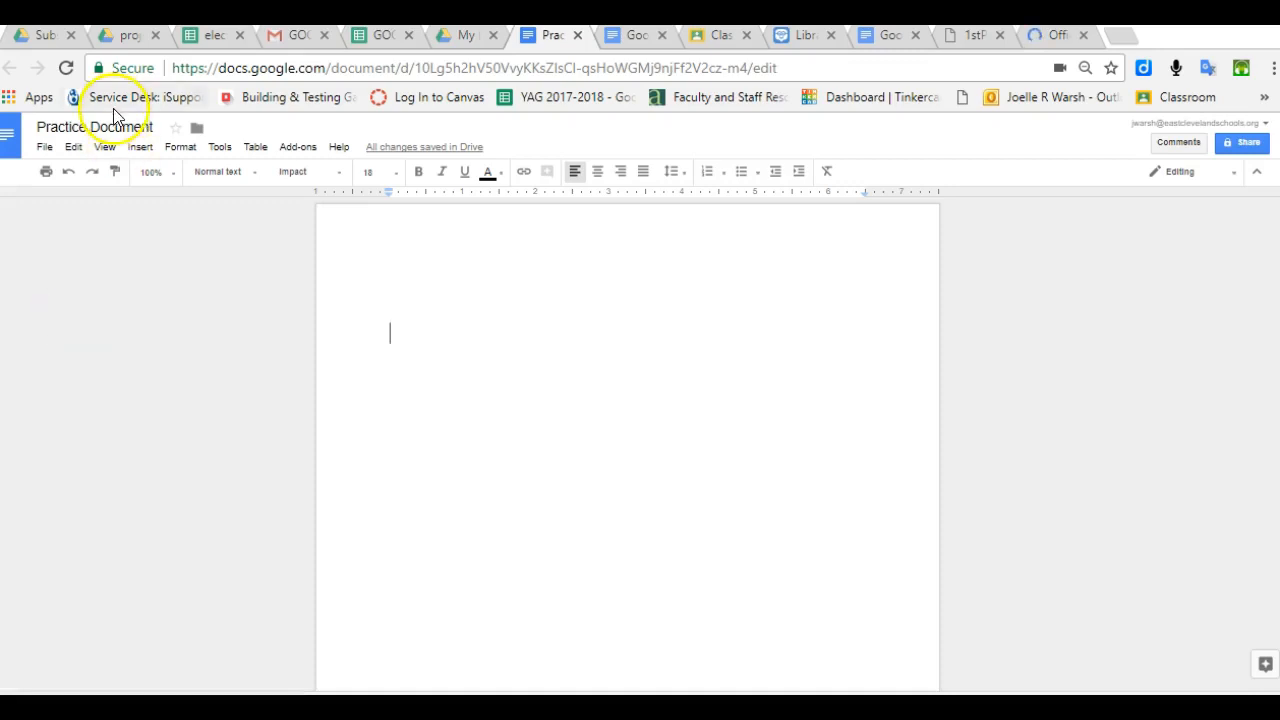
- Insert a 7 x 5 table into the blank Practice Document
{"action": "left_click", "coordinate": [257, 149]}
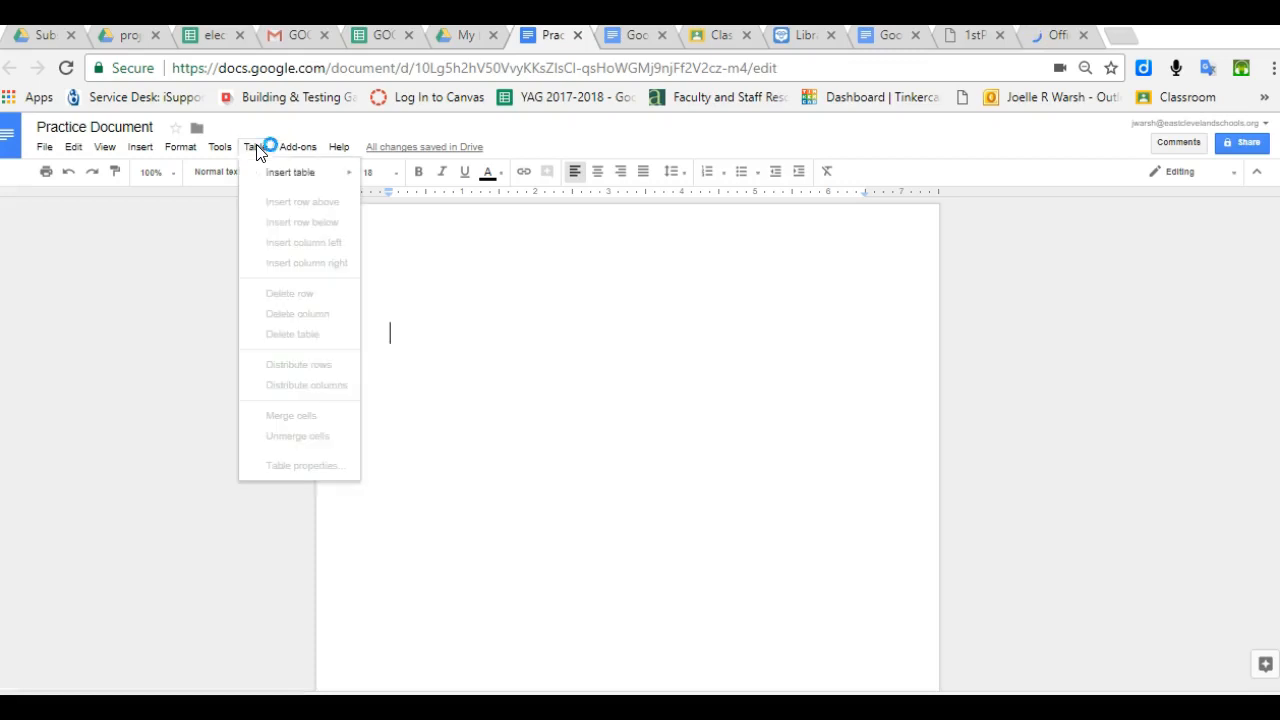
{"action": "mouse_move", "coordinate": [276, 181]}
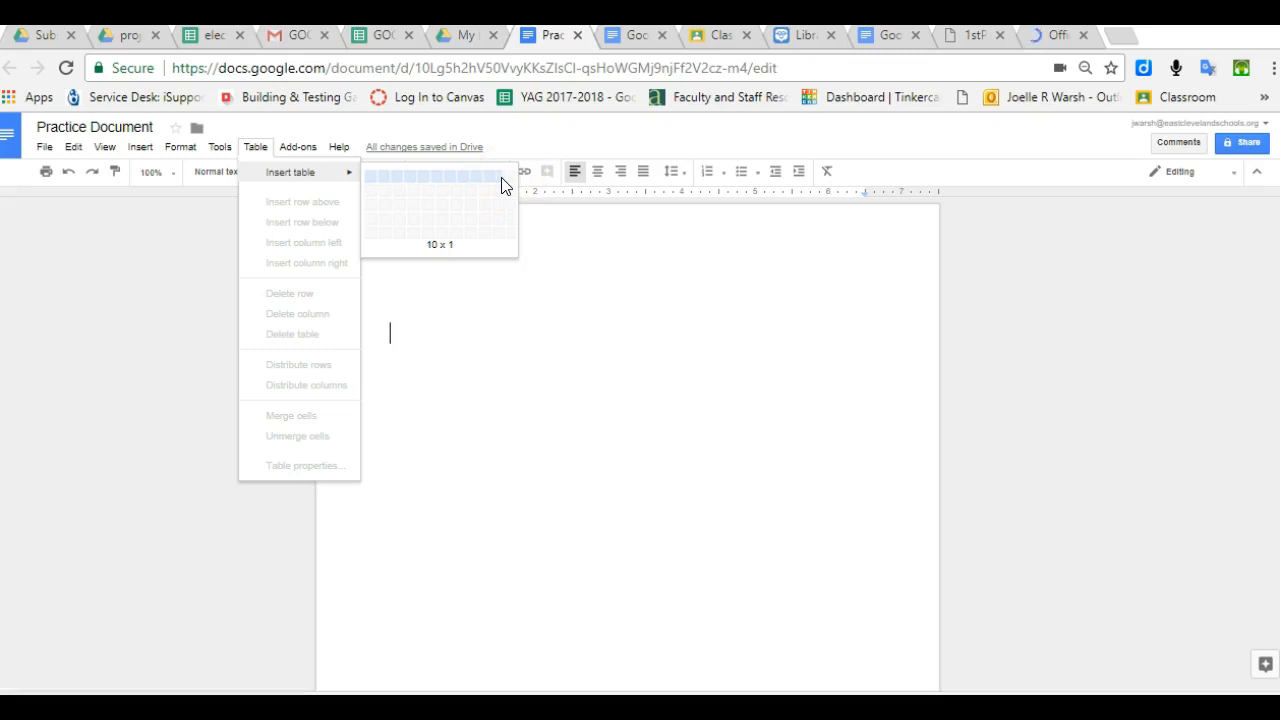
{"action": "left_click", "coordinate": [460, 243]}
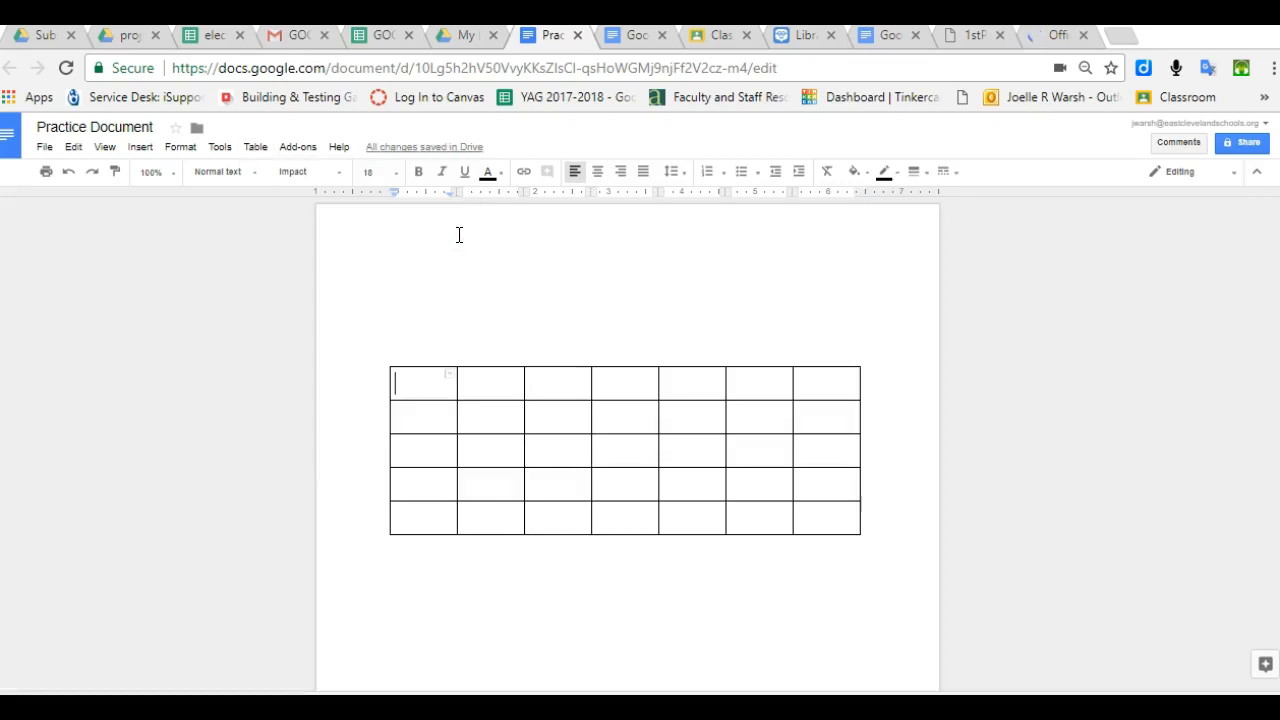
{"action": "left_click", "coordinate": [409, 375]}
{"action": "double_click", "coordinate": [482, 388]}
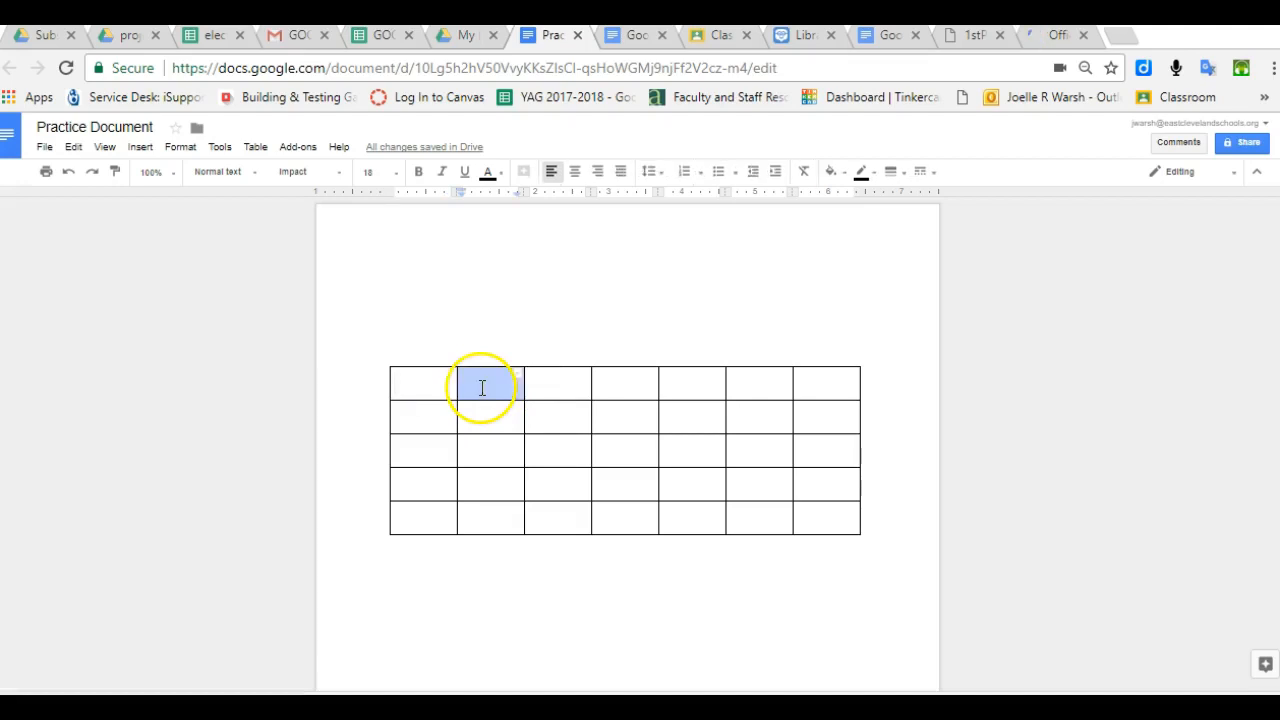
{"action": "left_click", "coordinate": [560, 390]}
{"action": "left_click", "coordinate": [412, 384]}
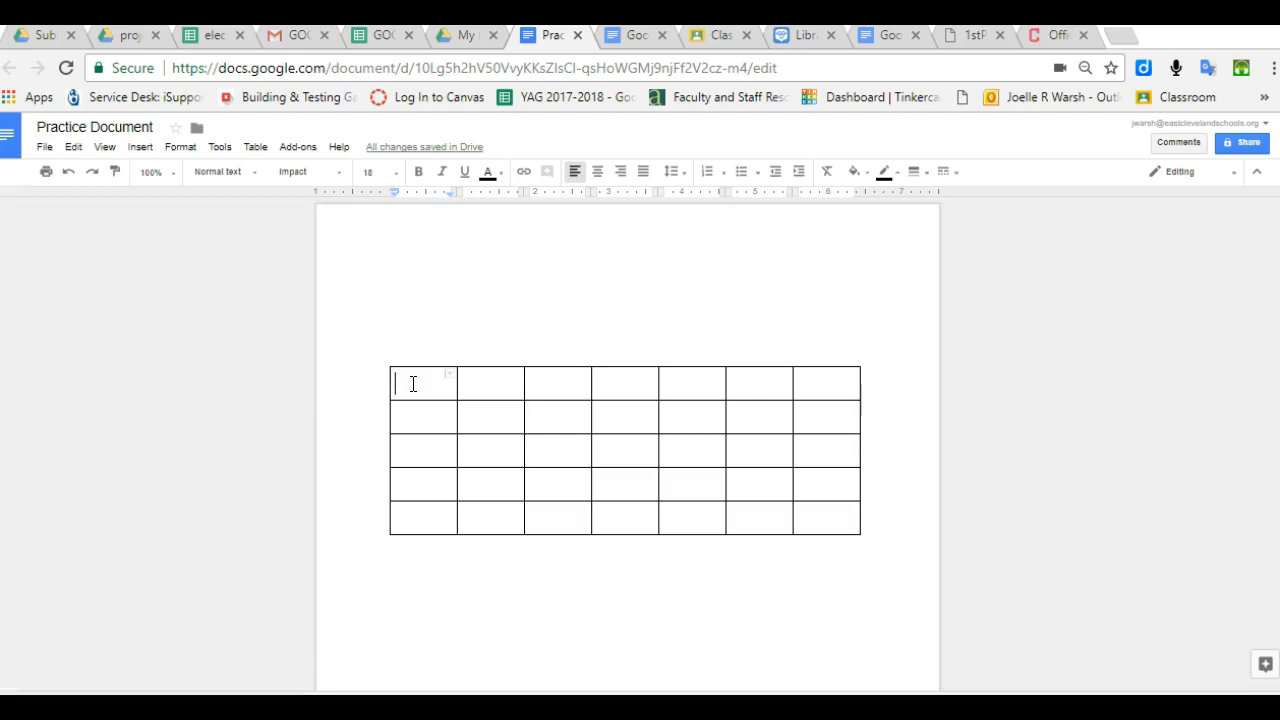
- Type the person's first, middle and last names on separate lines in the first cell, fixing typos
{"action": "left_click", "coordinate": [401, 384]}
{"action": "key", "text": "BackSpace"}
{"action": "type", "text": "J"}
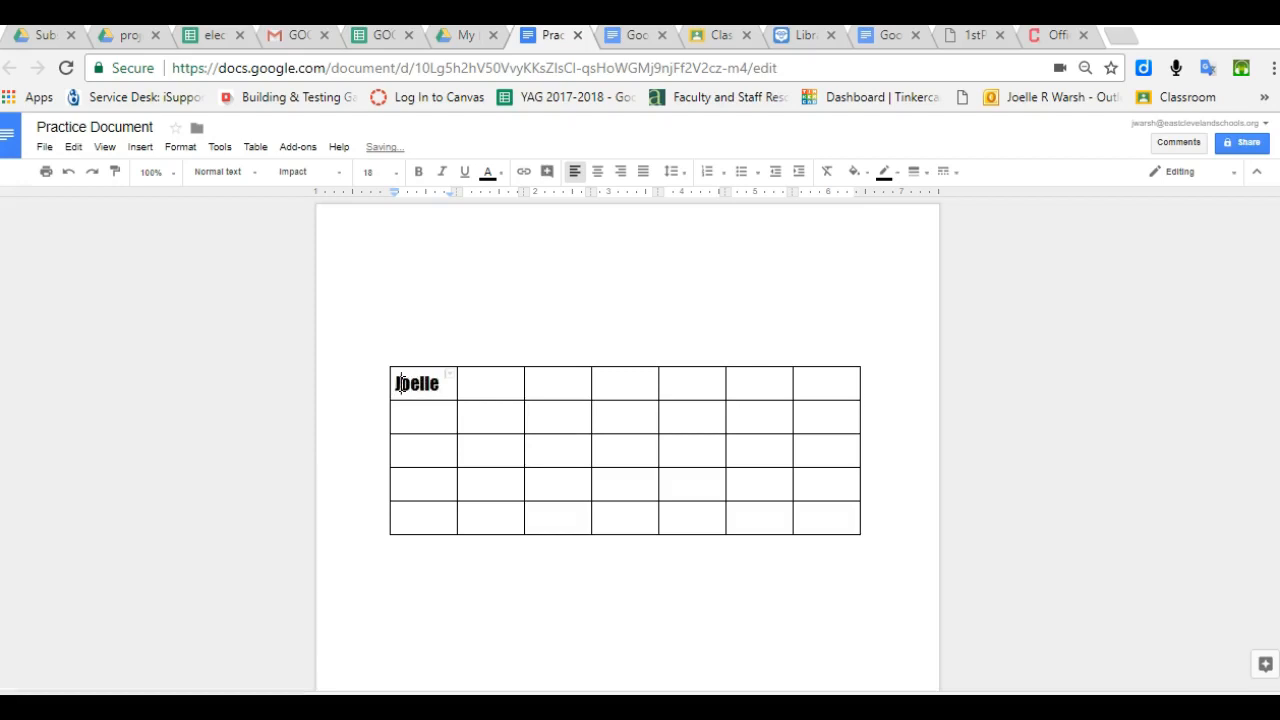
{"action": "left_click", "coordinate": [444, 386]}
{"action": "key", "text": "Return"}
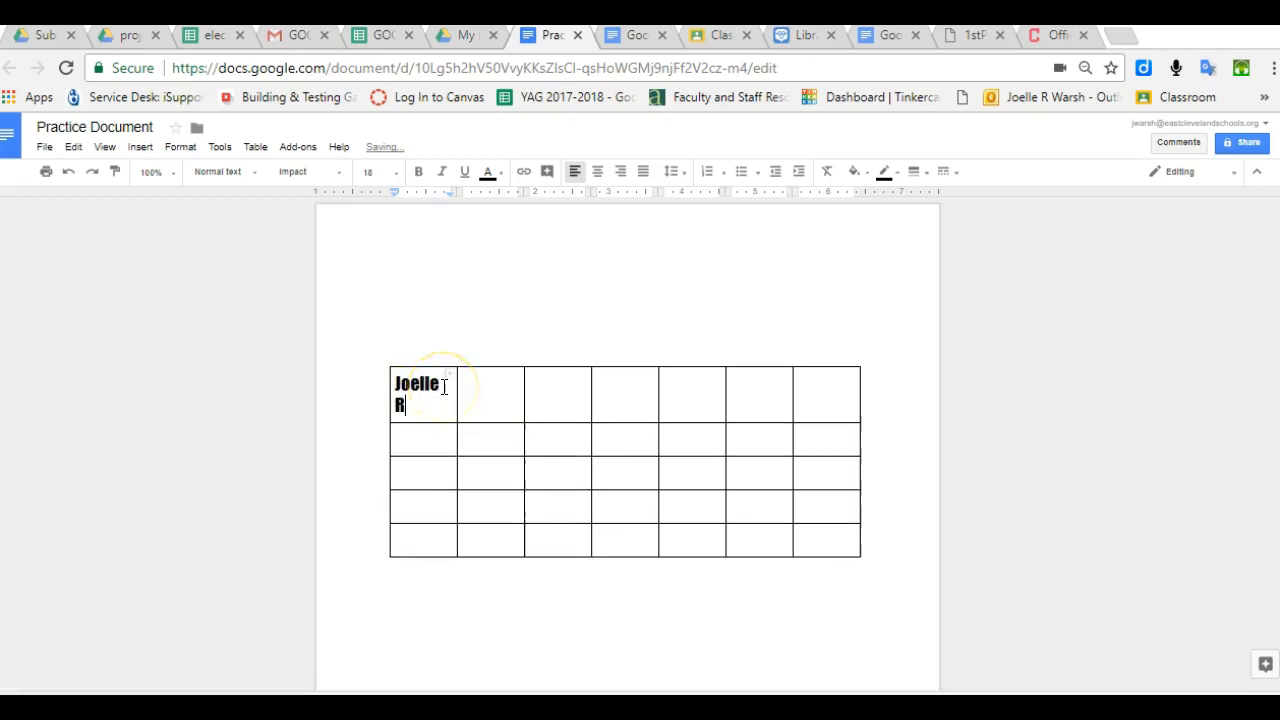
{"action": "key", "text": "Return"}
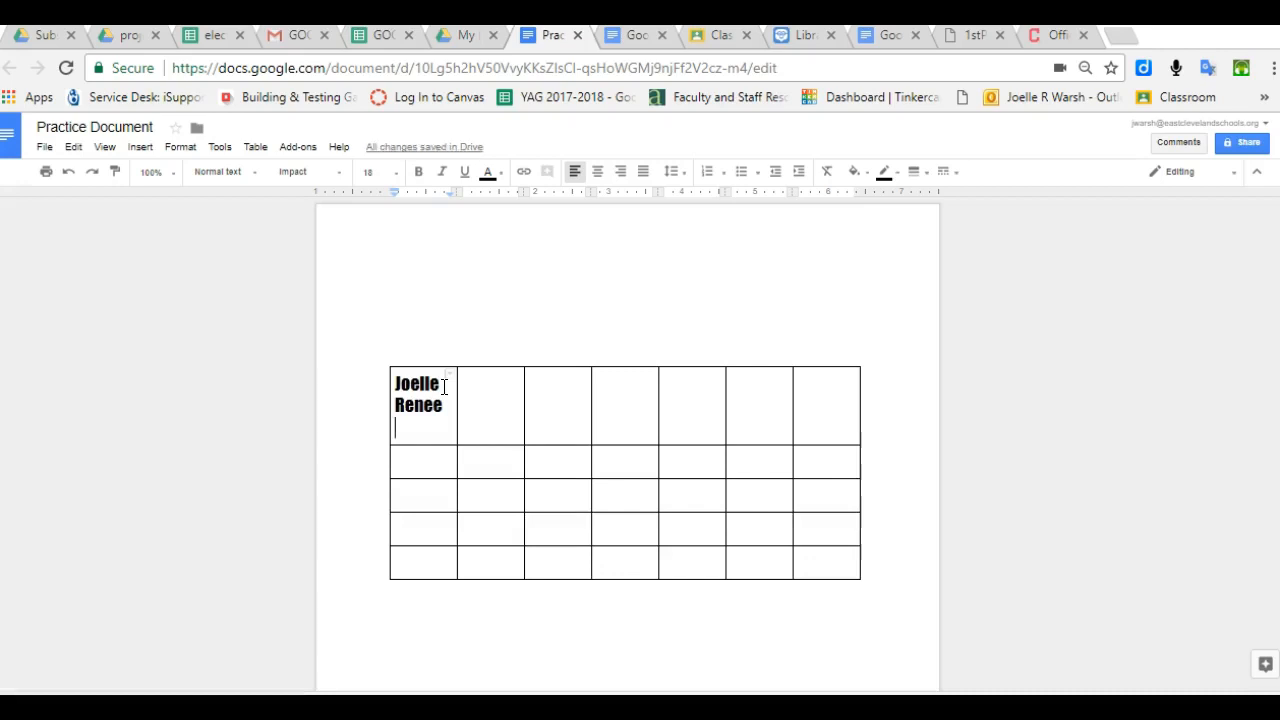
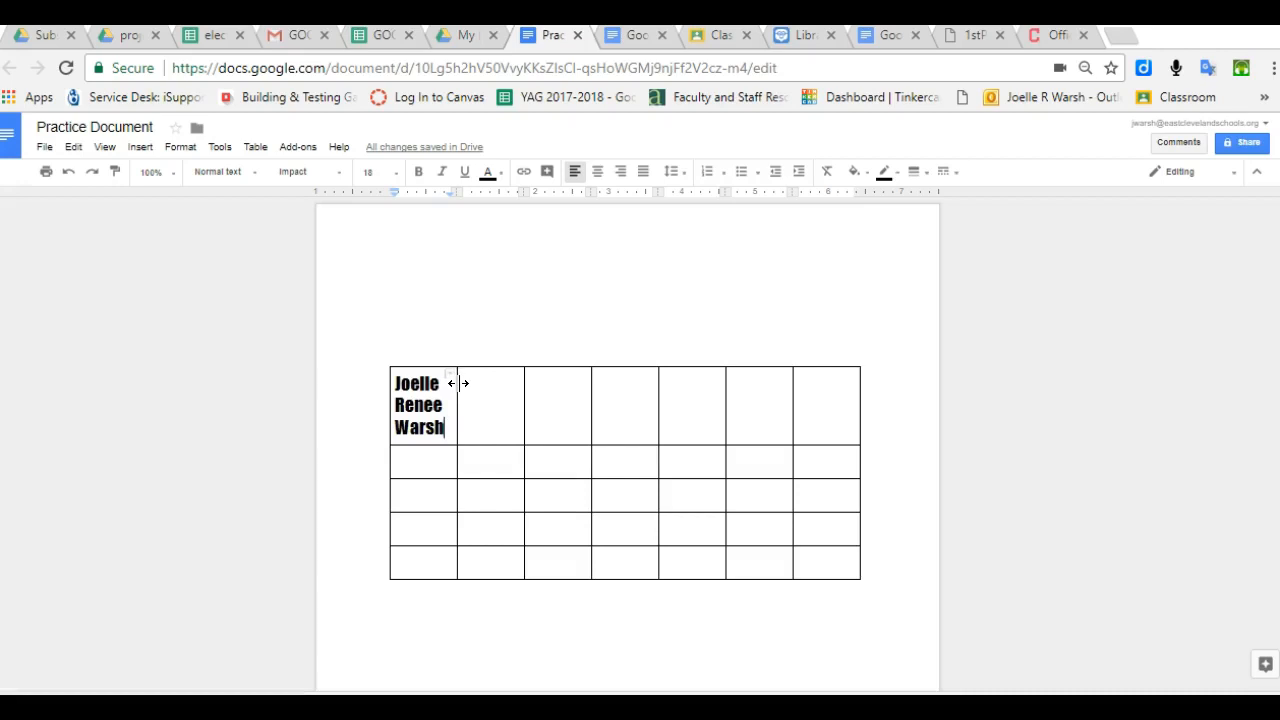
- Drag the column borders right to widen the first columns, then select the name in the first cell
{"action": "left_click_drag", "start_coordinate": [458, 383], "coordinate": [488, 383]}
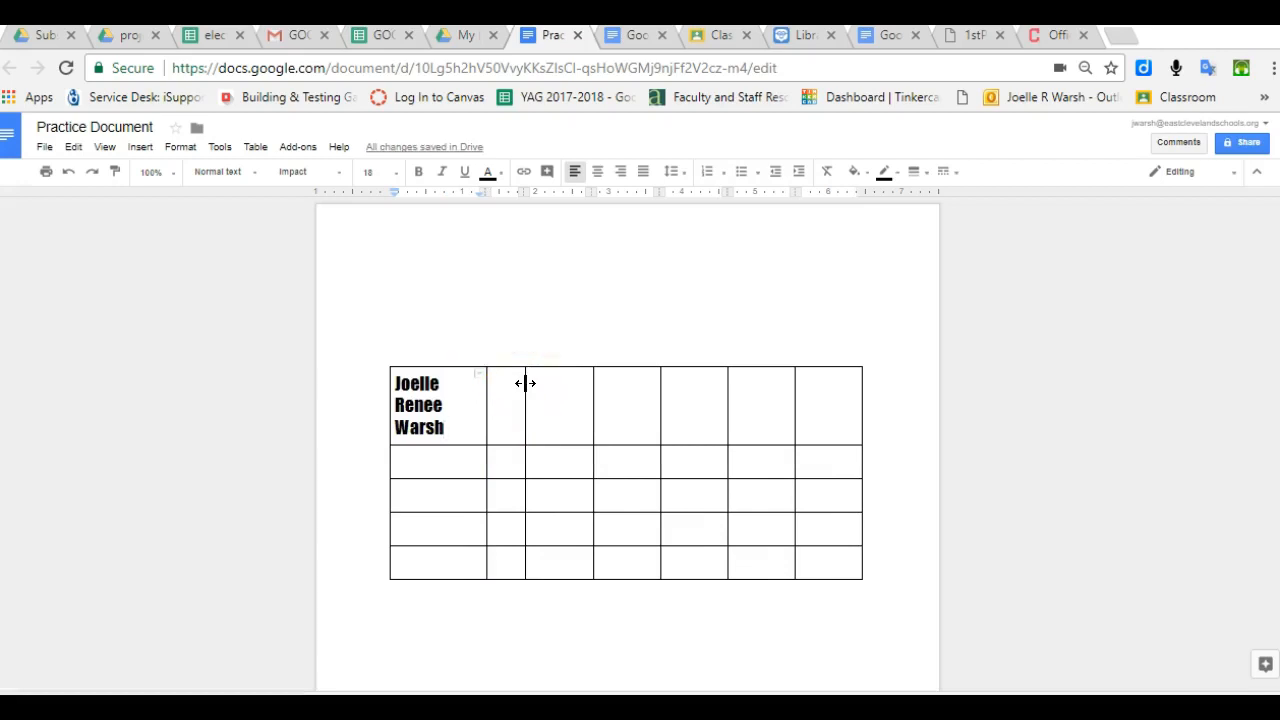
{"action": "left_click_drag", "start_coordinate": [525, 383], "coordinate": [605, 383]}
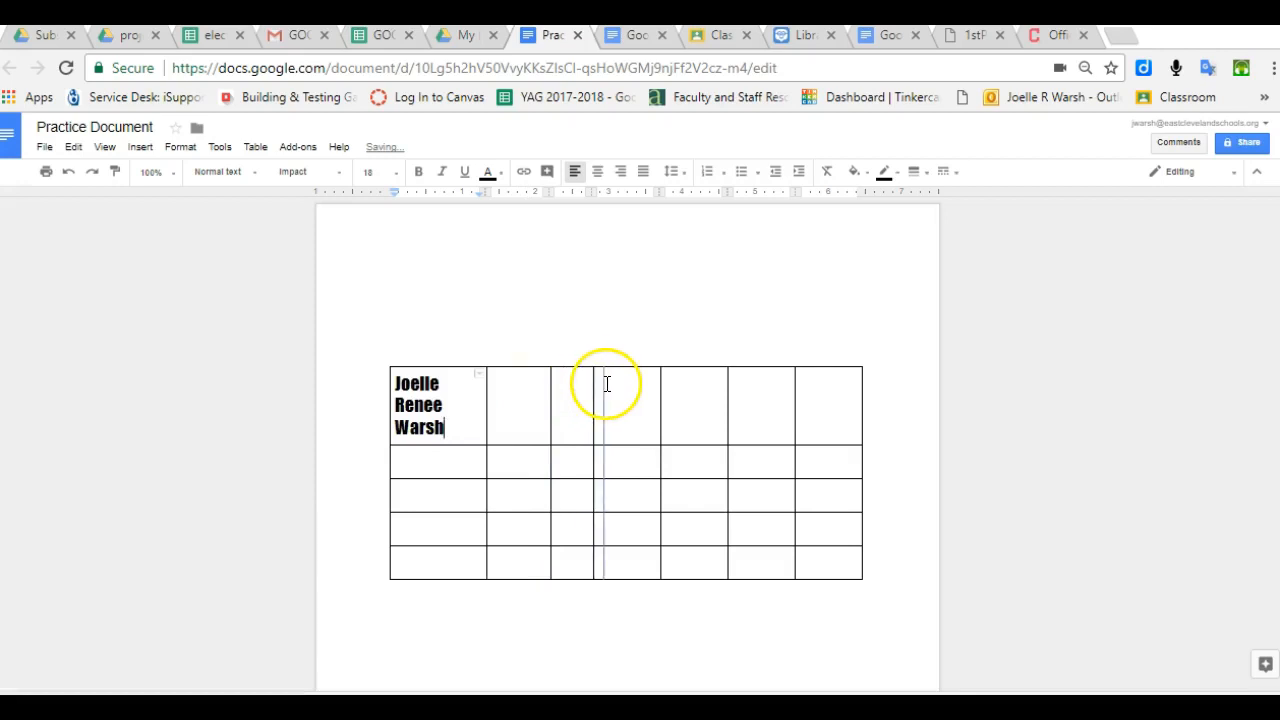
{"action": "left_click_drag", "start_coordinate": [483, 389], "coordinate": [490, 391]}
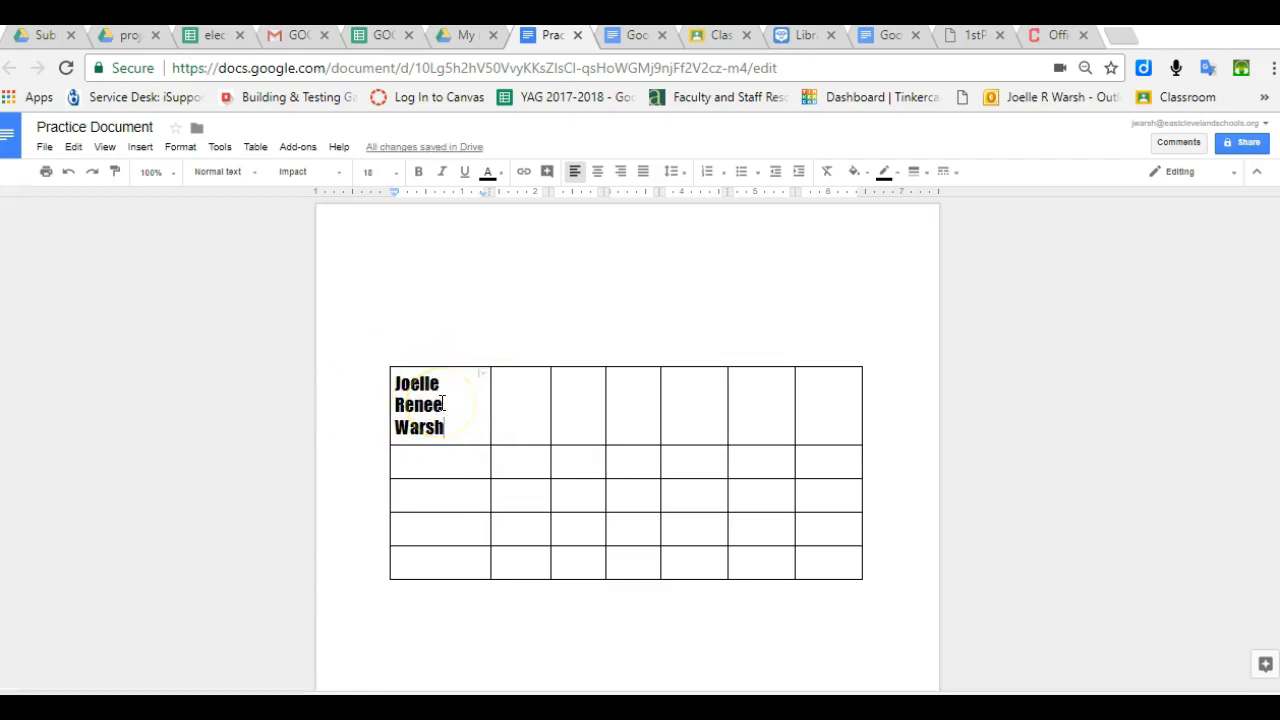
{"action": "left_click", "coordinate": [447, 426]}
{"action": "left_click_drag", "start_coordinate": [449, 426], "coordinate": [378, 371]}
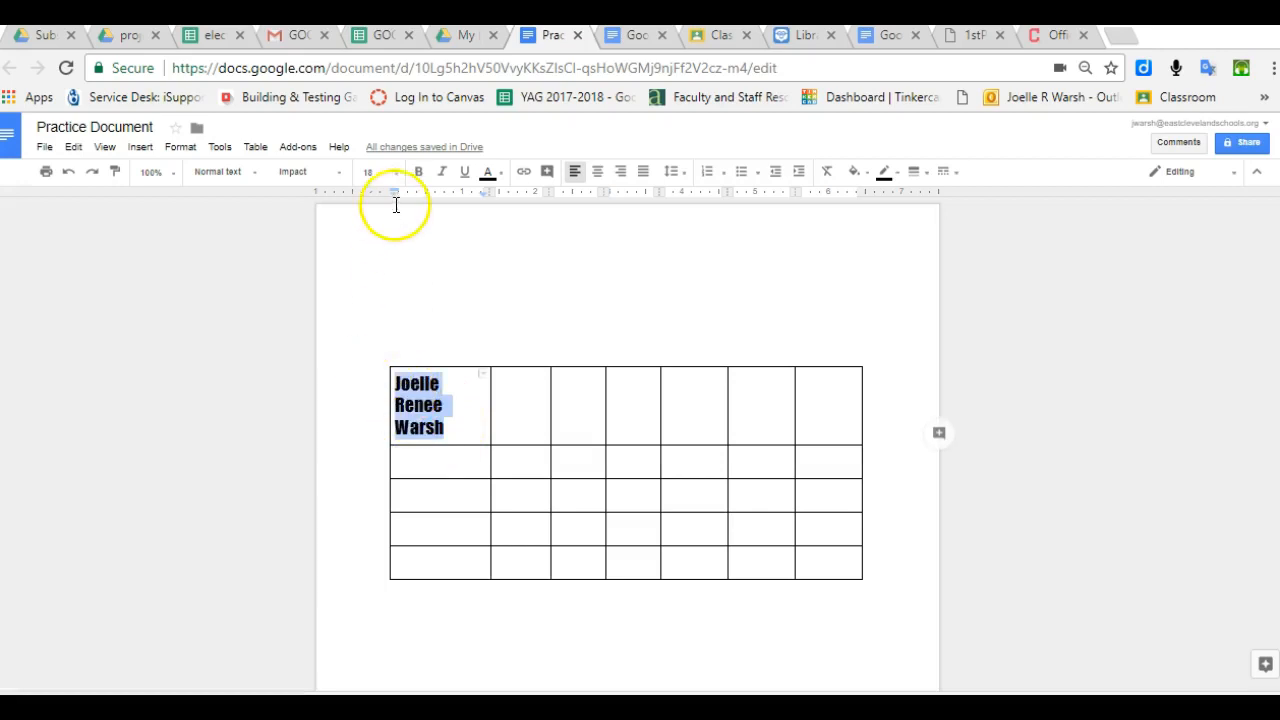
- Make the name 12 pt Lobster, bold, italic and underlined
{"action": "left_click", "coordinate": [390, 173]}
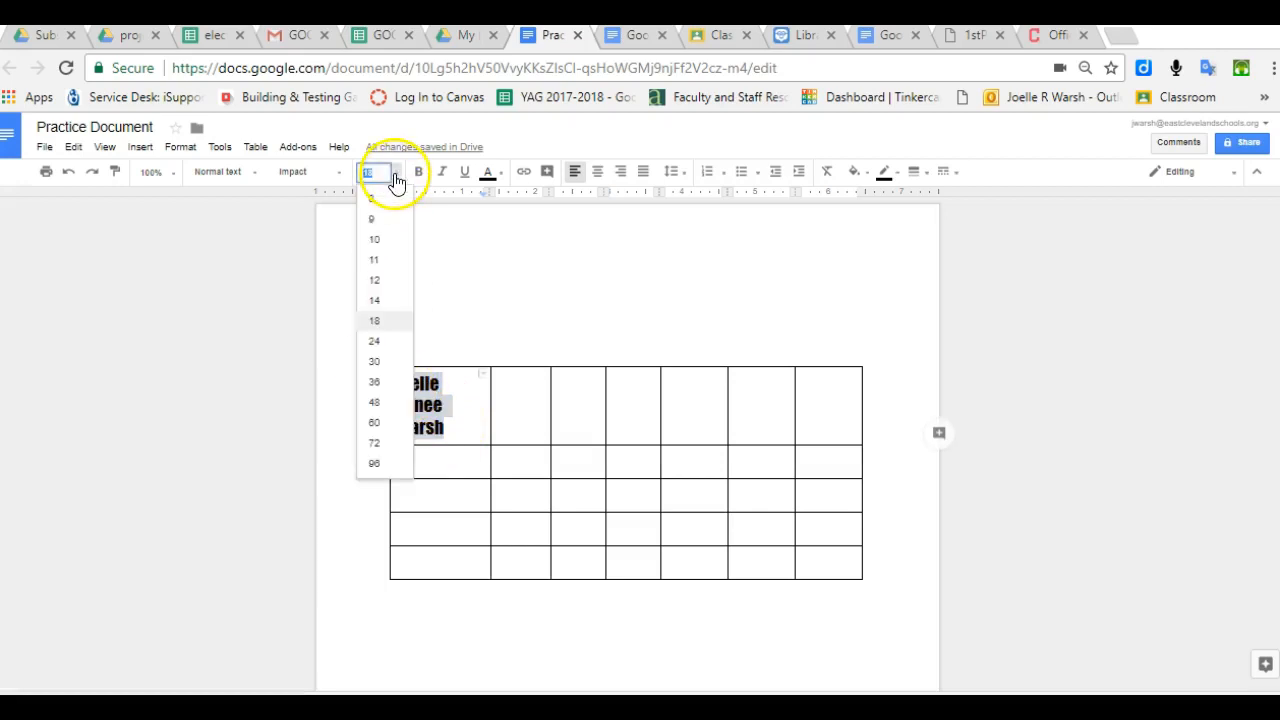
{"action": "left_click", "coordinate": [381, 279]}
{"action": "left_click", "coordinate": [340, 173]}
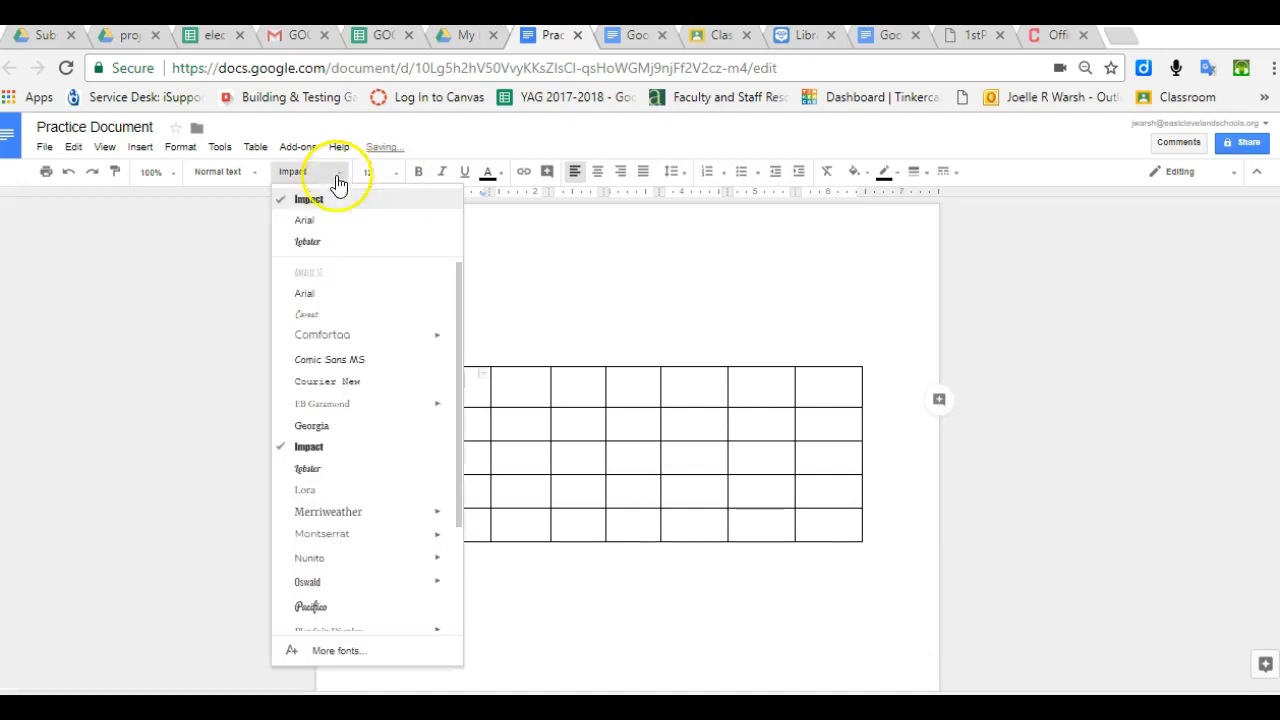
{"action": "left_click", "coordinate": [335, 240]}
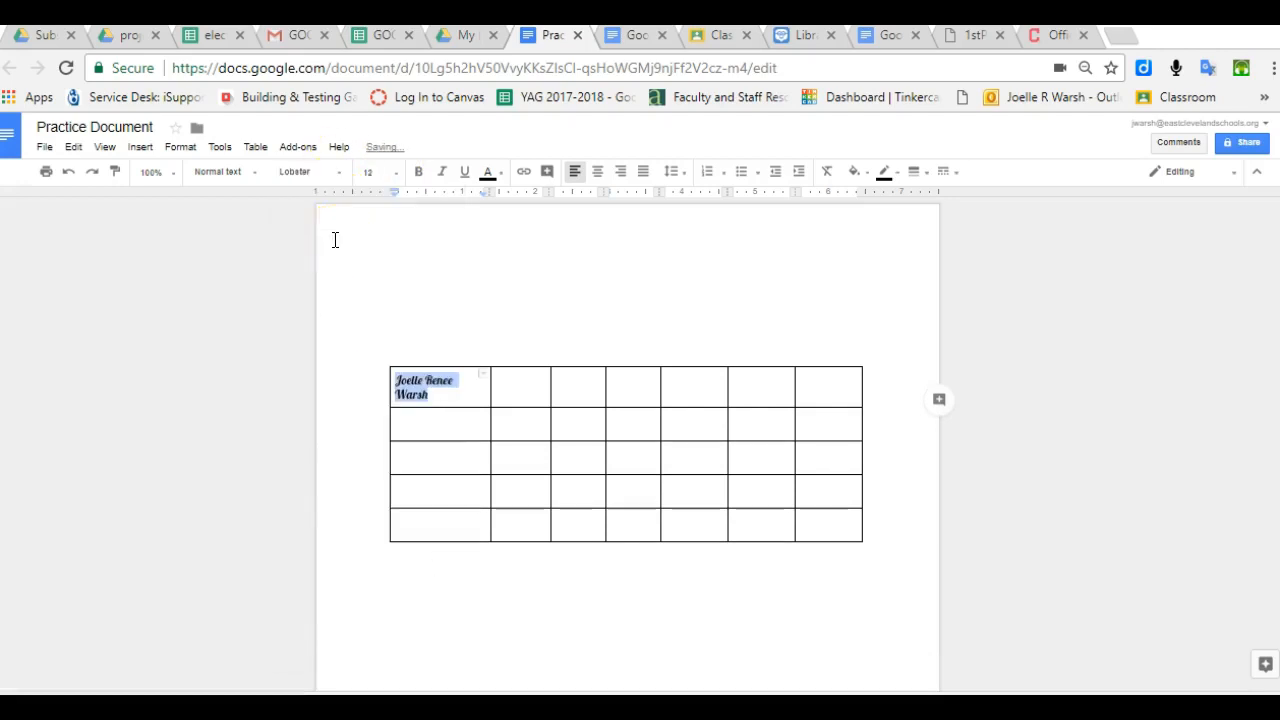
{"action": "left_click", "coordinate": [418, 178]}
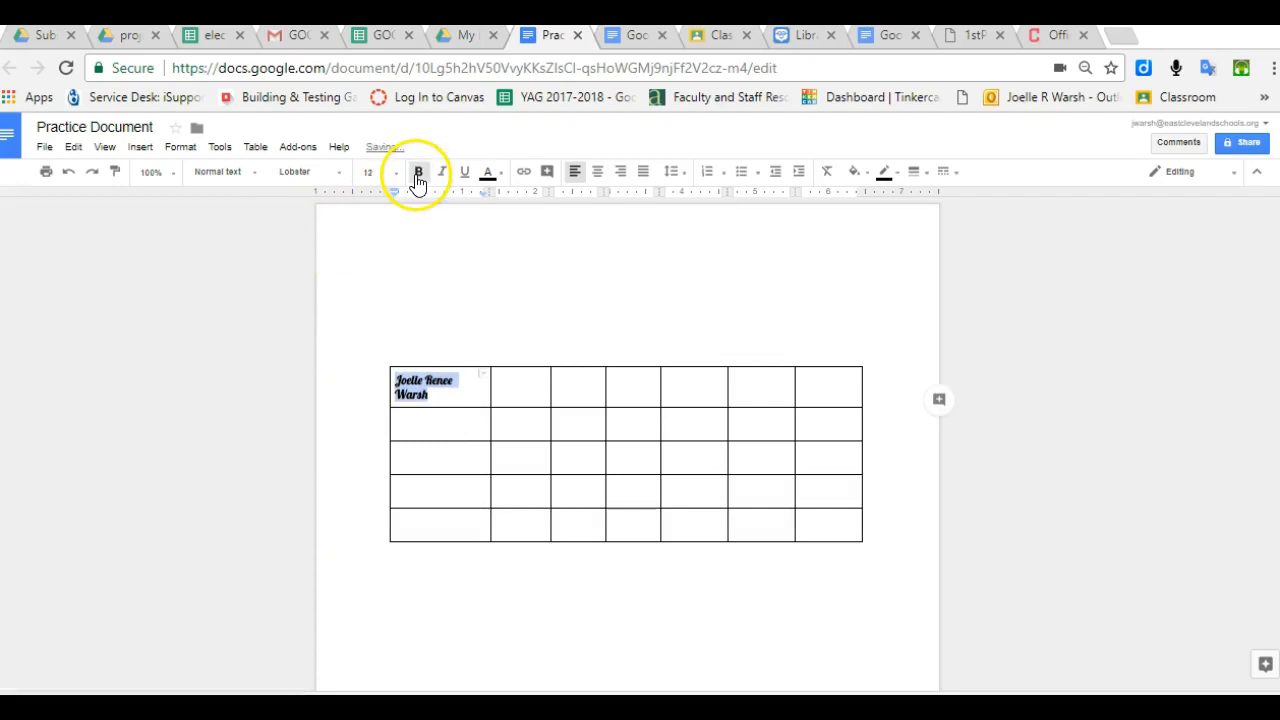
{"action": "left_click", "coordinate": [441, 173]}
{"action": "left_click", "coordinate": [465, 174]}
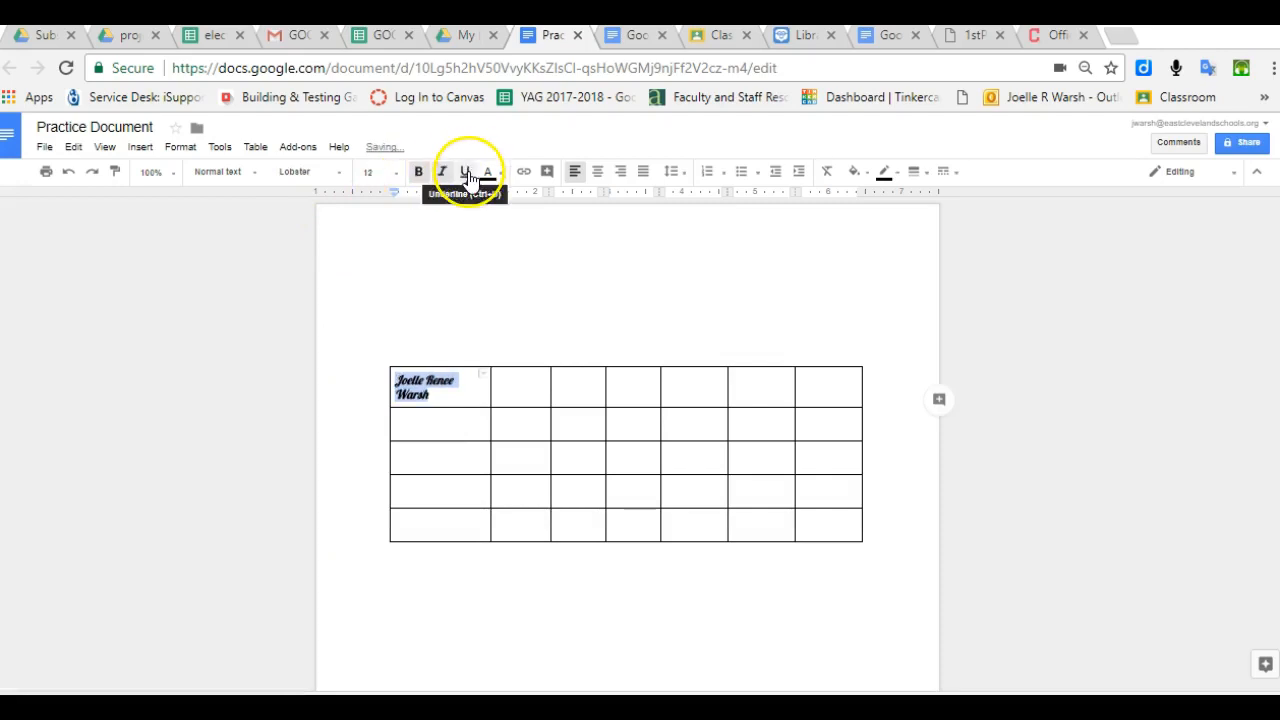
- Colour the name red, then reset its text colour to None
{"action": "left_click", "coordinate": [488, 172]}
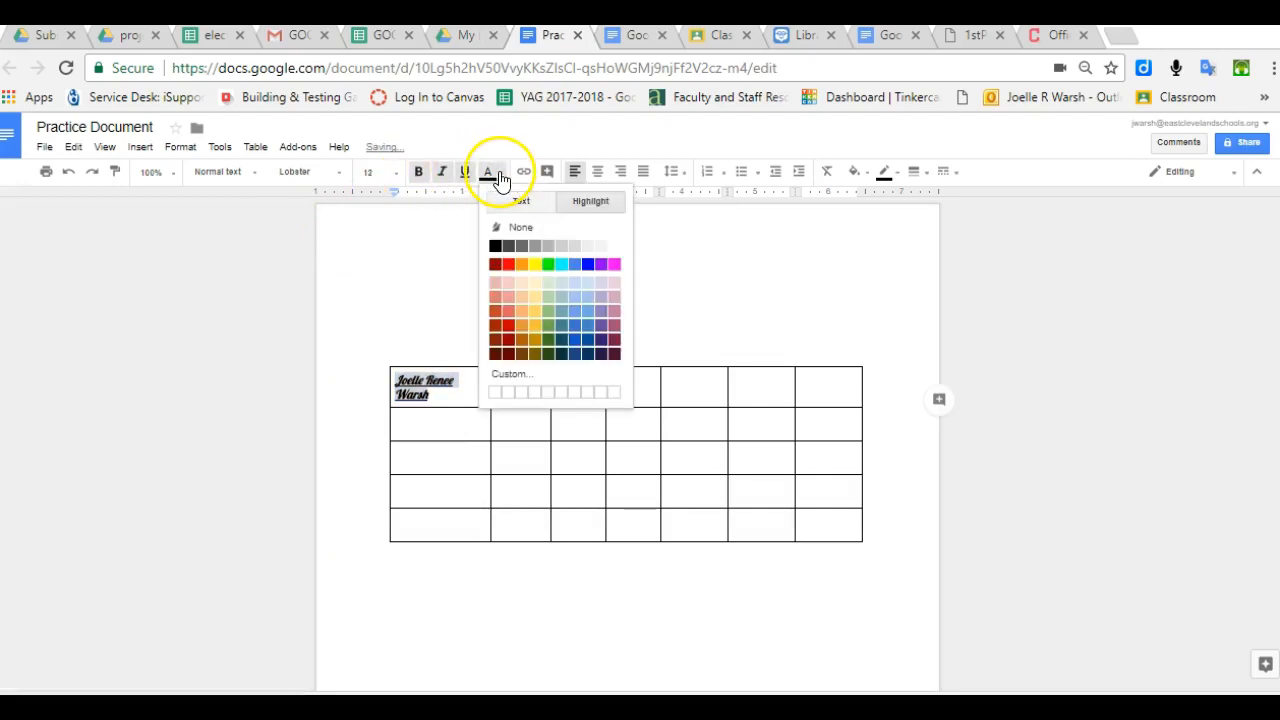
{"action": "left_click", "coordinate": [508, 264]}
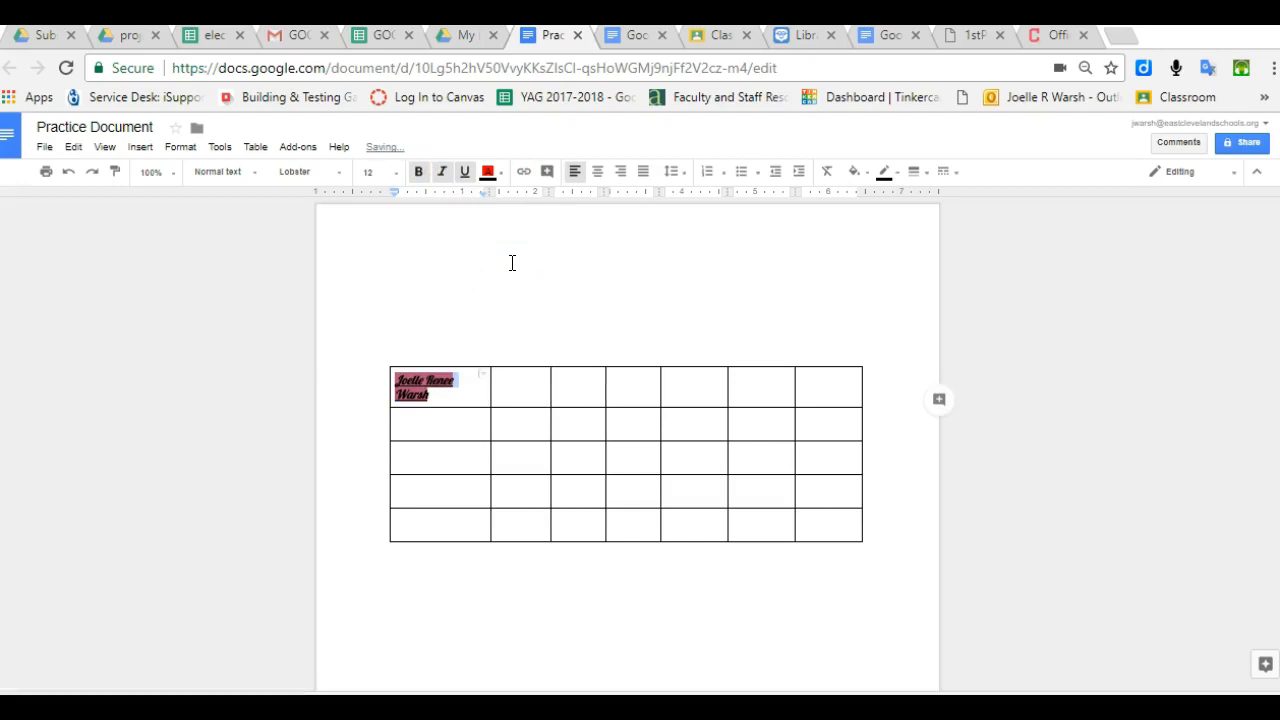
{"action": "left_click", "coordinate": [503, 180]}
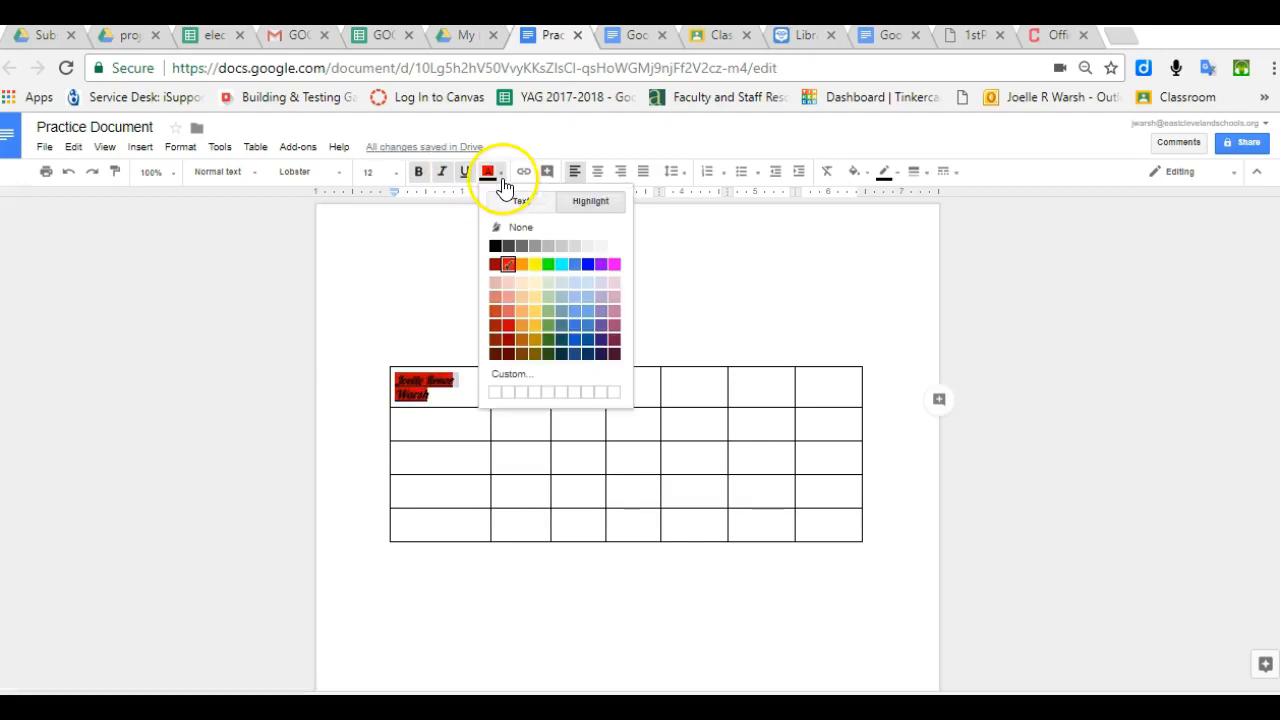
{"action": "left_click", "coordinate": [552, 229]}
{"action": "left_click", "coordinate": [491, 337]}
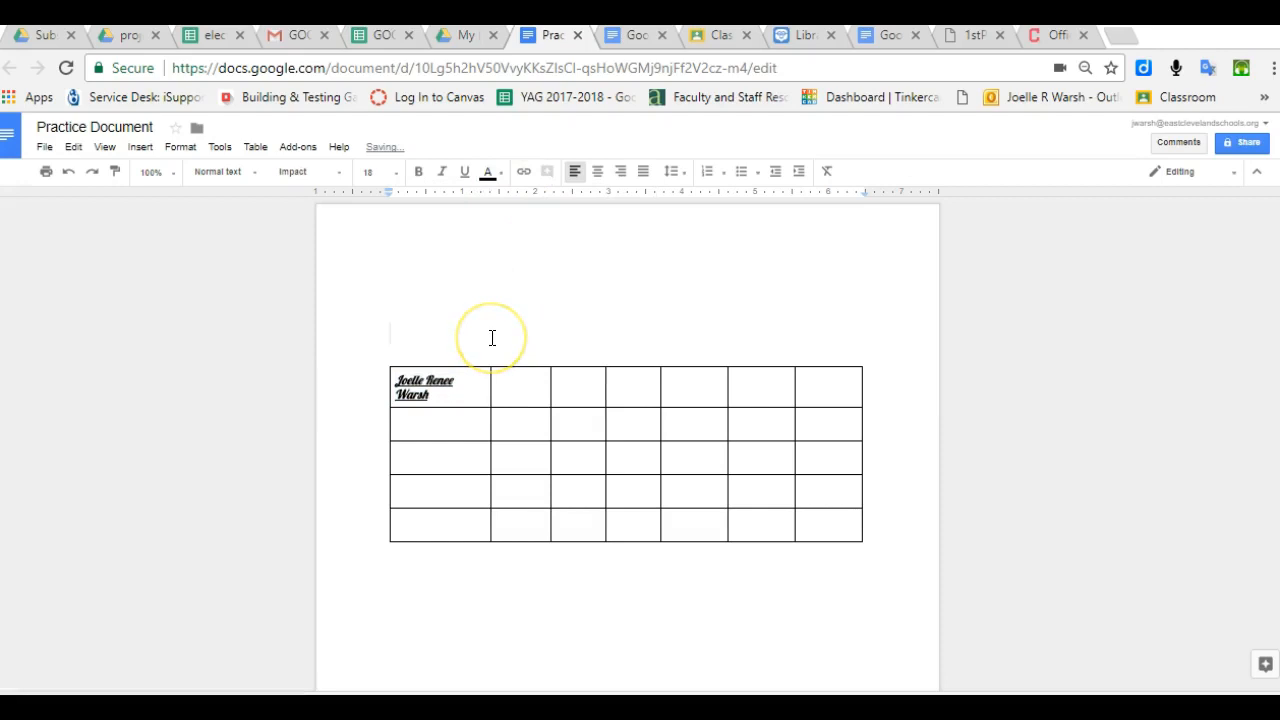
- Add a new row to the table from the second row's first cell
{"action": "left_click", "coordinate": [419, 431]}
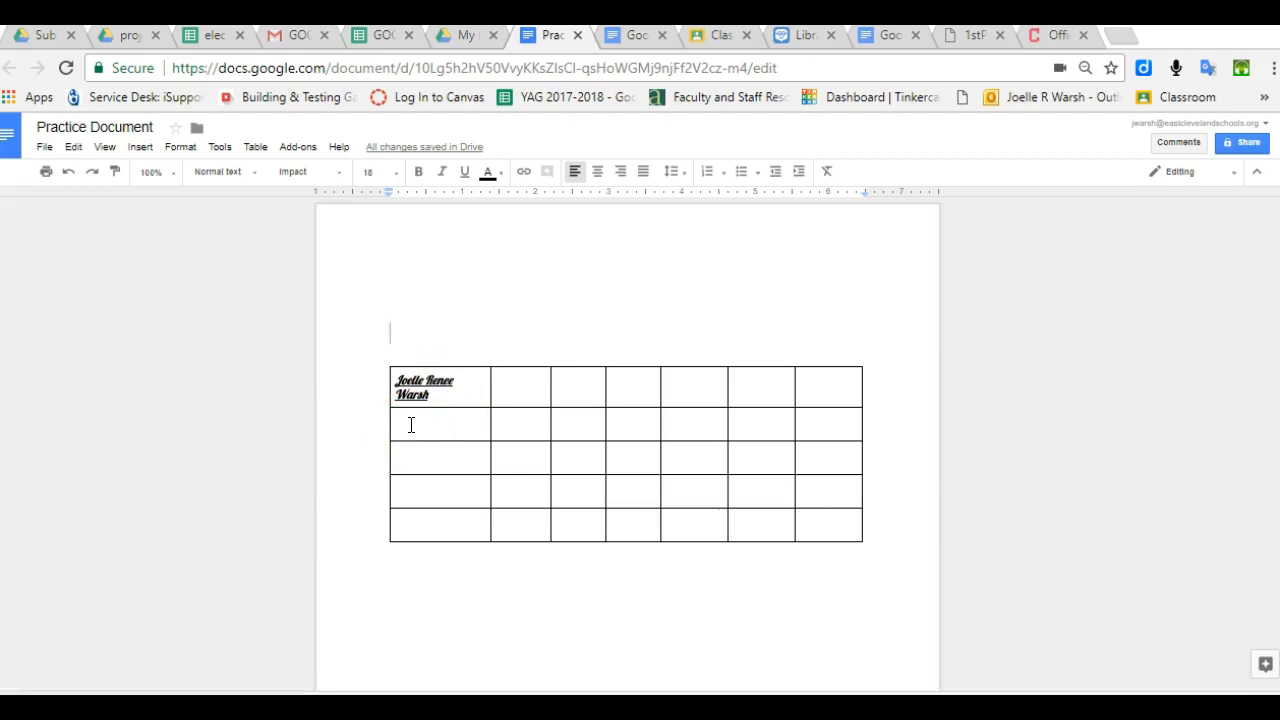
{"action": "left_click", "coordinate": [411, 425]}
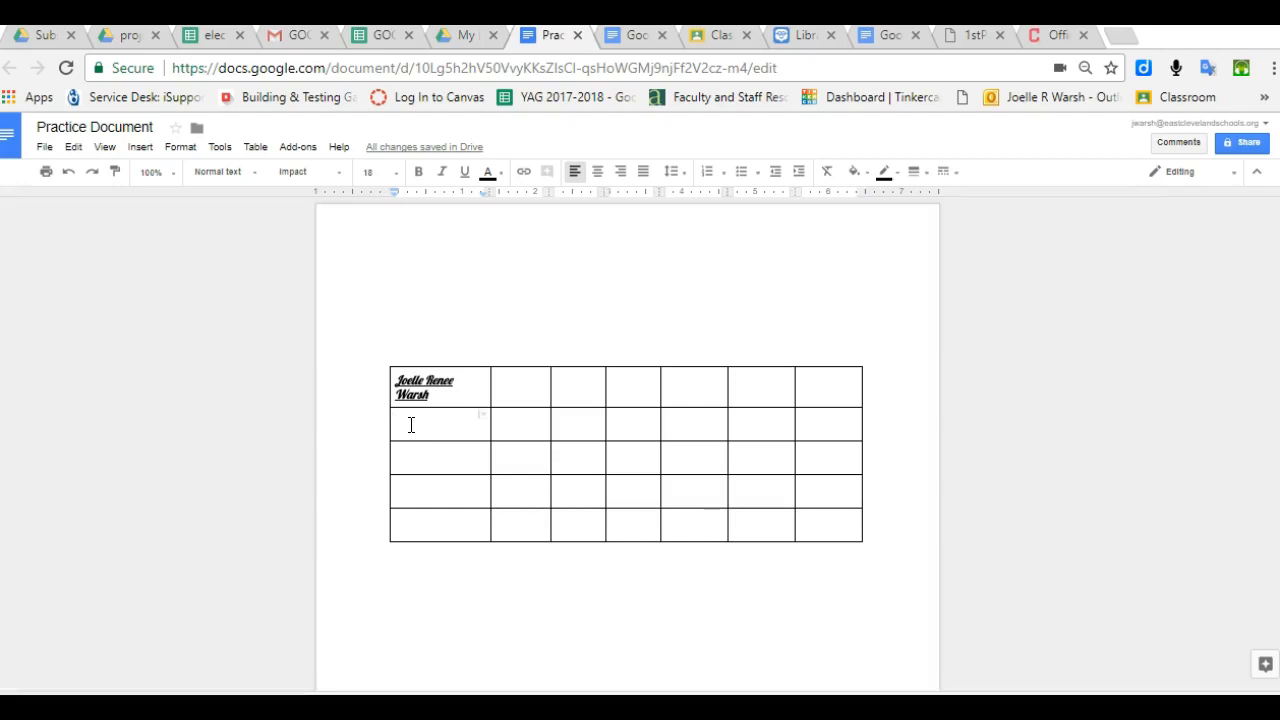
{"action": "left_click", "coordinate": [256, 149]}
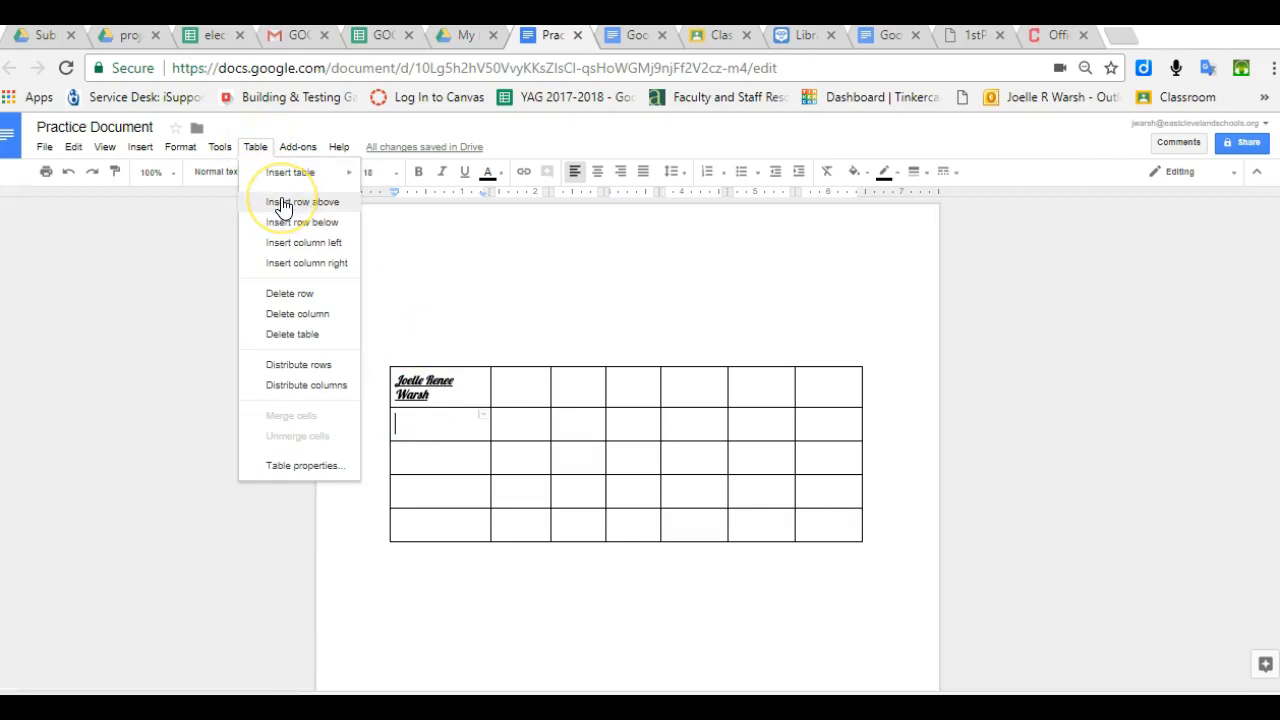
{"action": "left_click", "coordinate": [283, 204]}
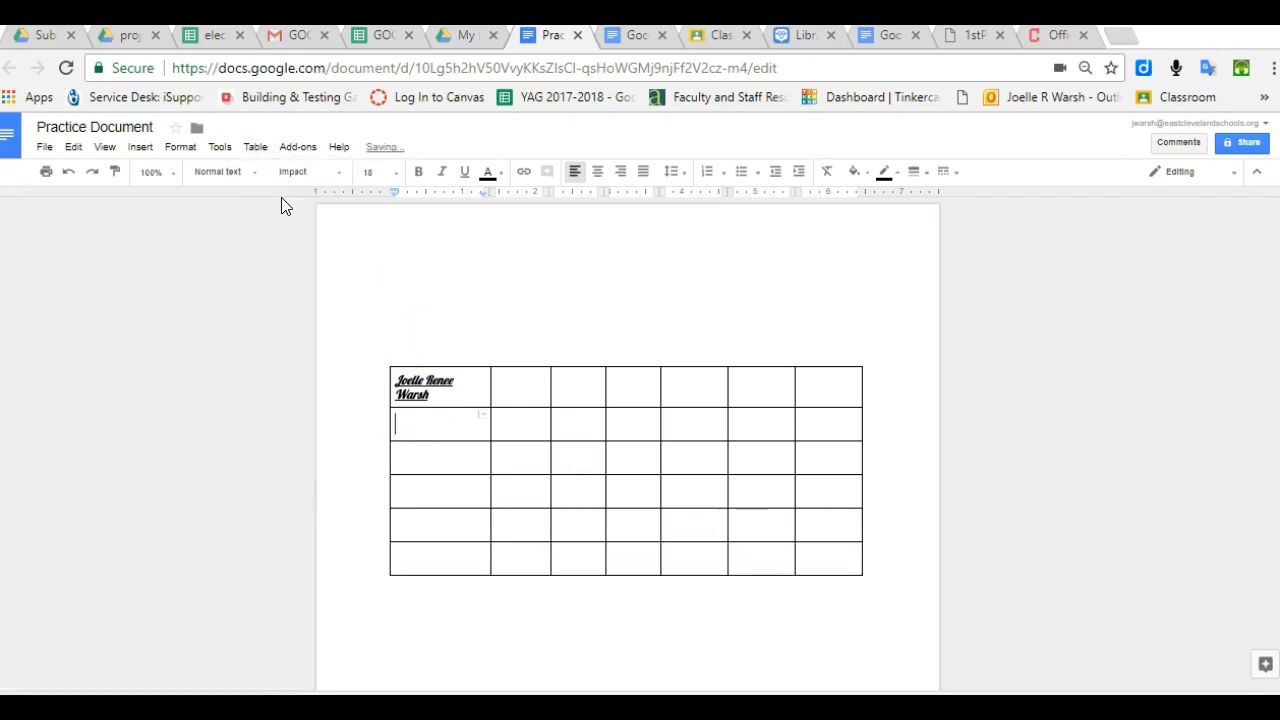
- Insert an empty row above the name row and another below the top row
{"action": "left_click", "coordinate": [395, 381]}
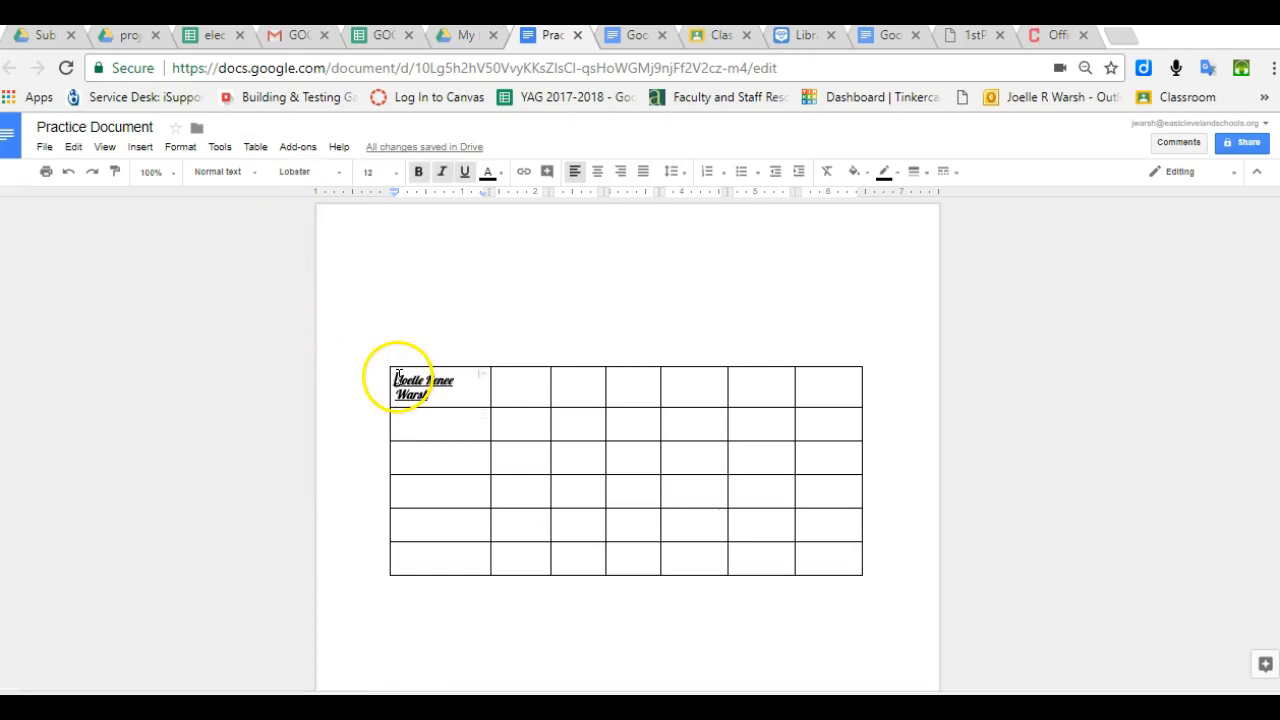
{"action": "left_click", "coordinate": [256, 150]}
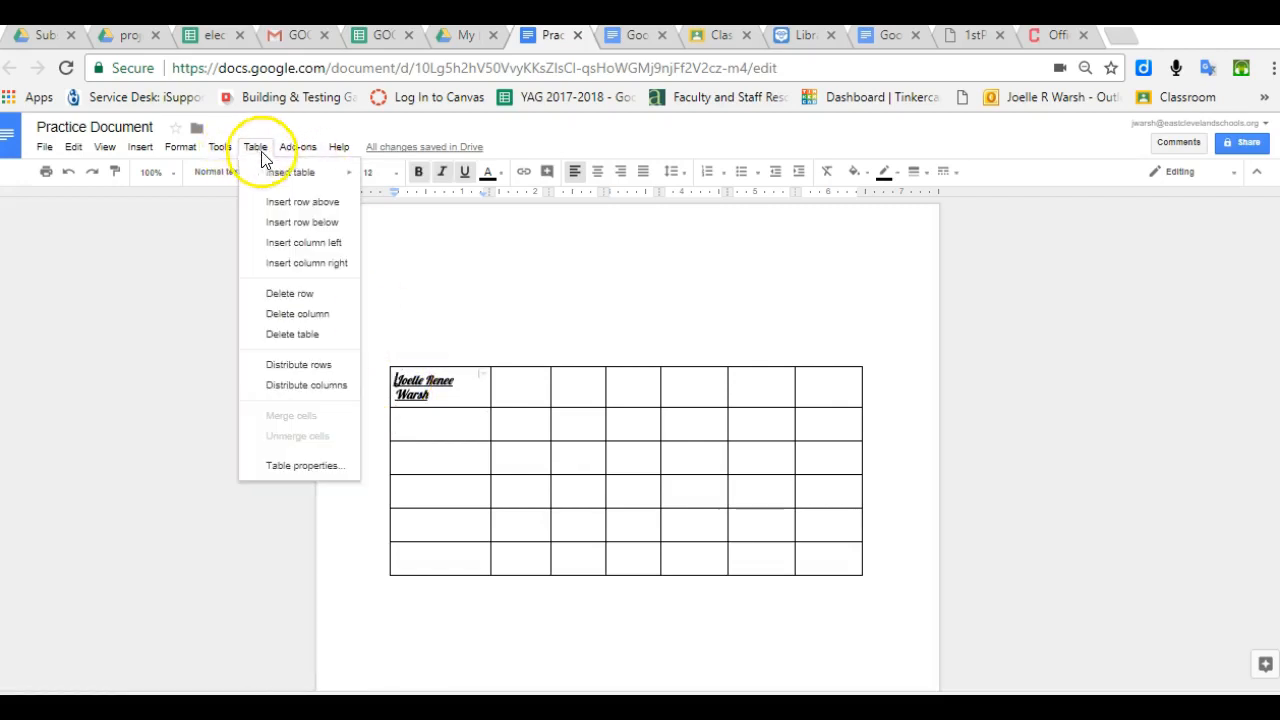
{"action": "left_click", "coordinate": [283, 205]}
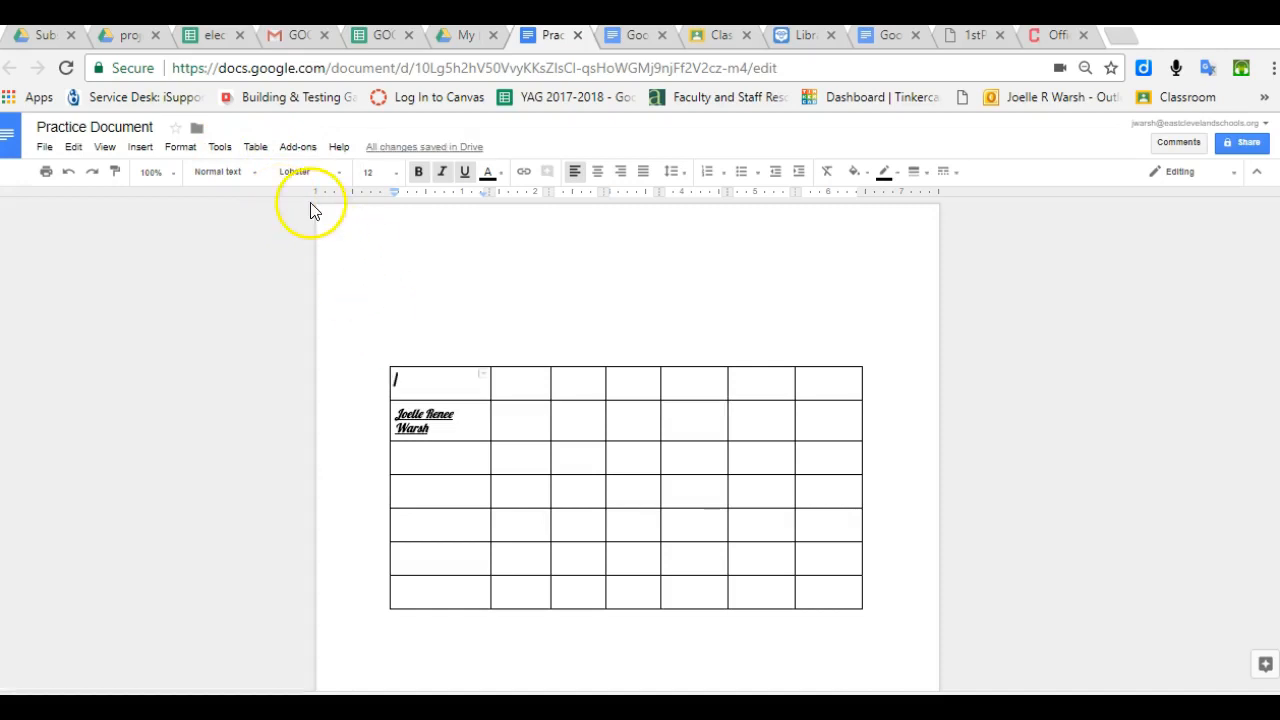
{"action": "left_click", "coordinate": [257, 150]}
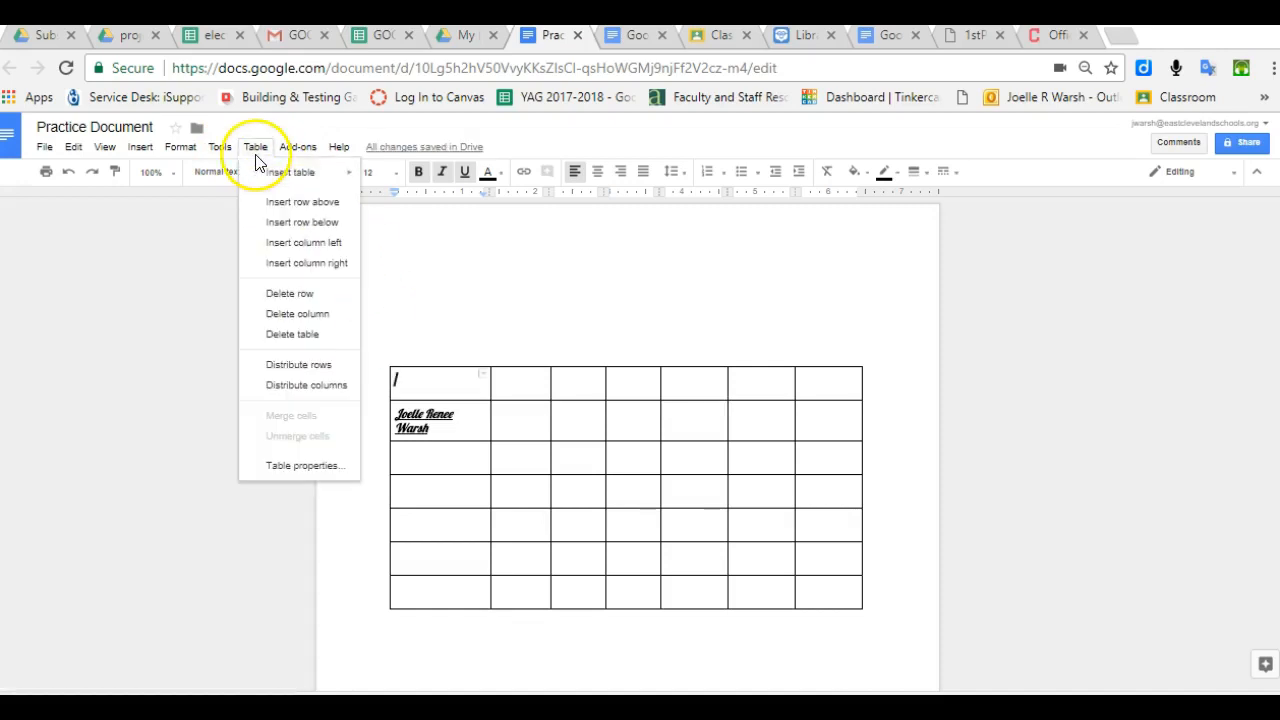
{"action": "left_click", "coordinate": [283, 221]}
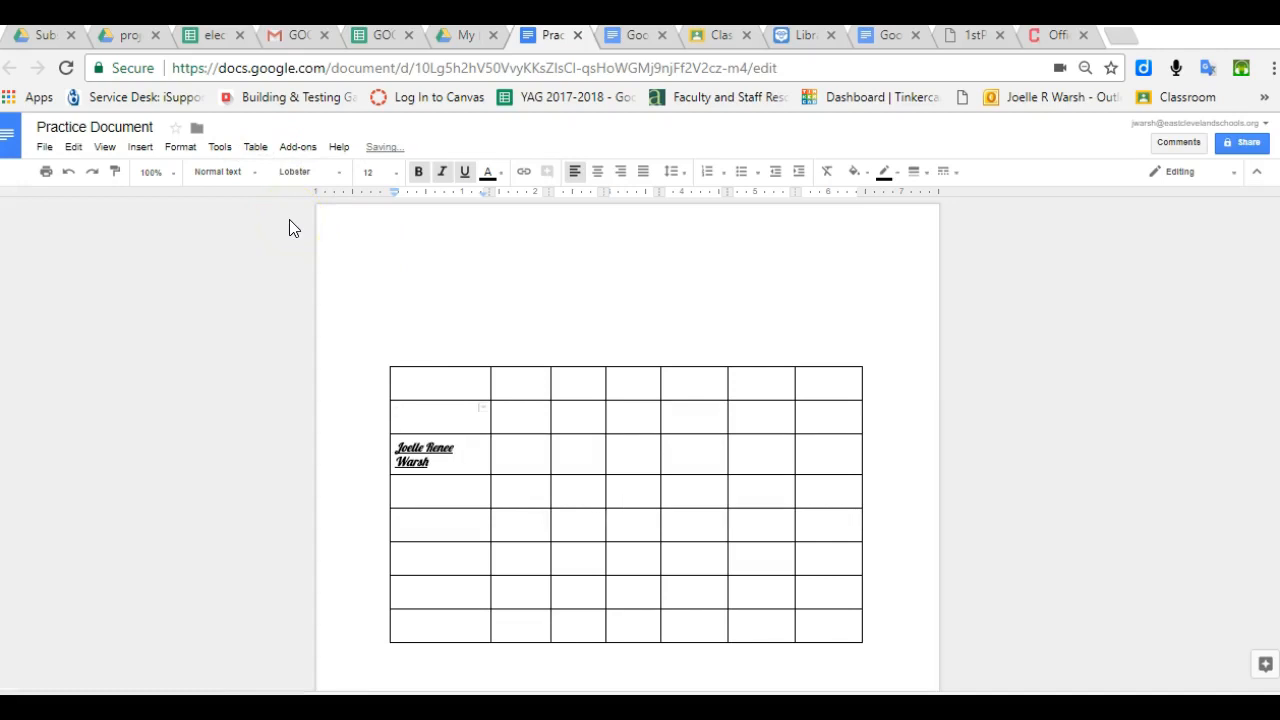
{"action": "left_click", "coordinate": [255, 147]}
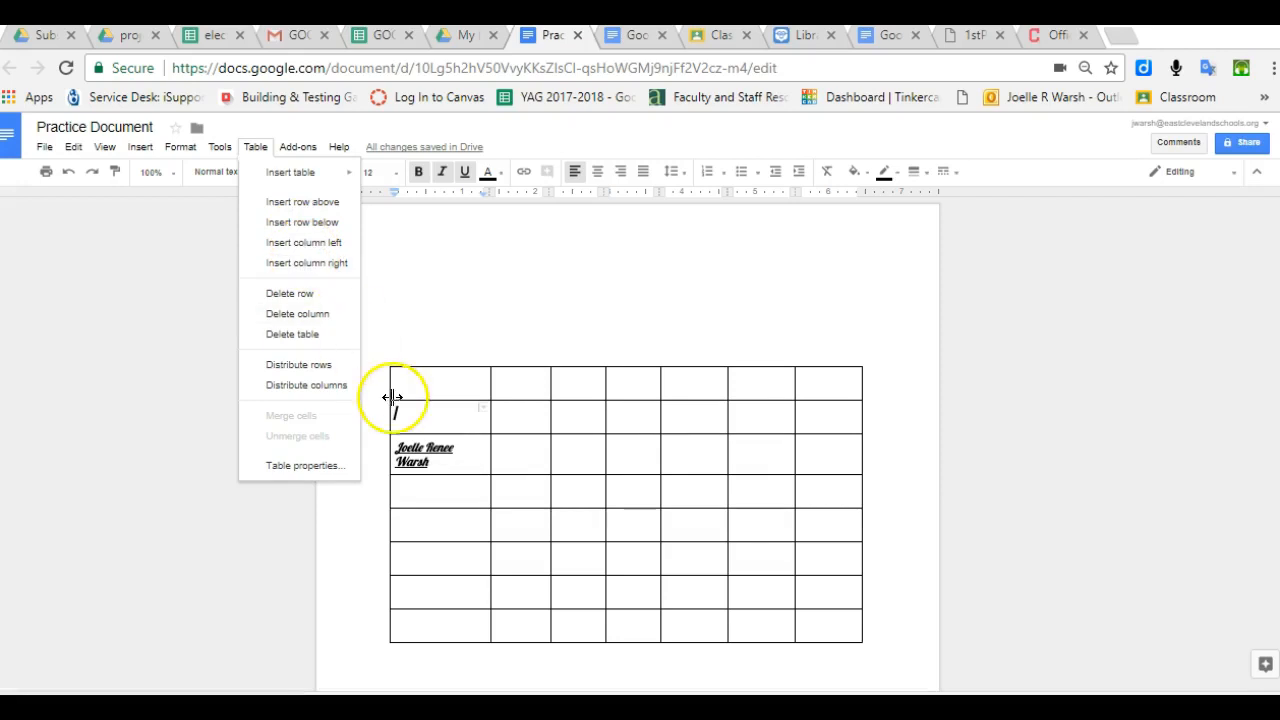
- Delete the newly added empty row from the table
{"action": "left_click", "coordinate": [437, 418]}
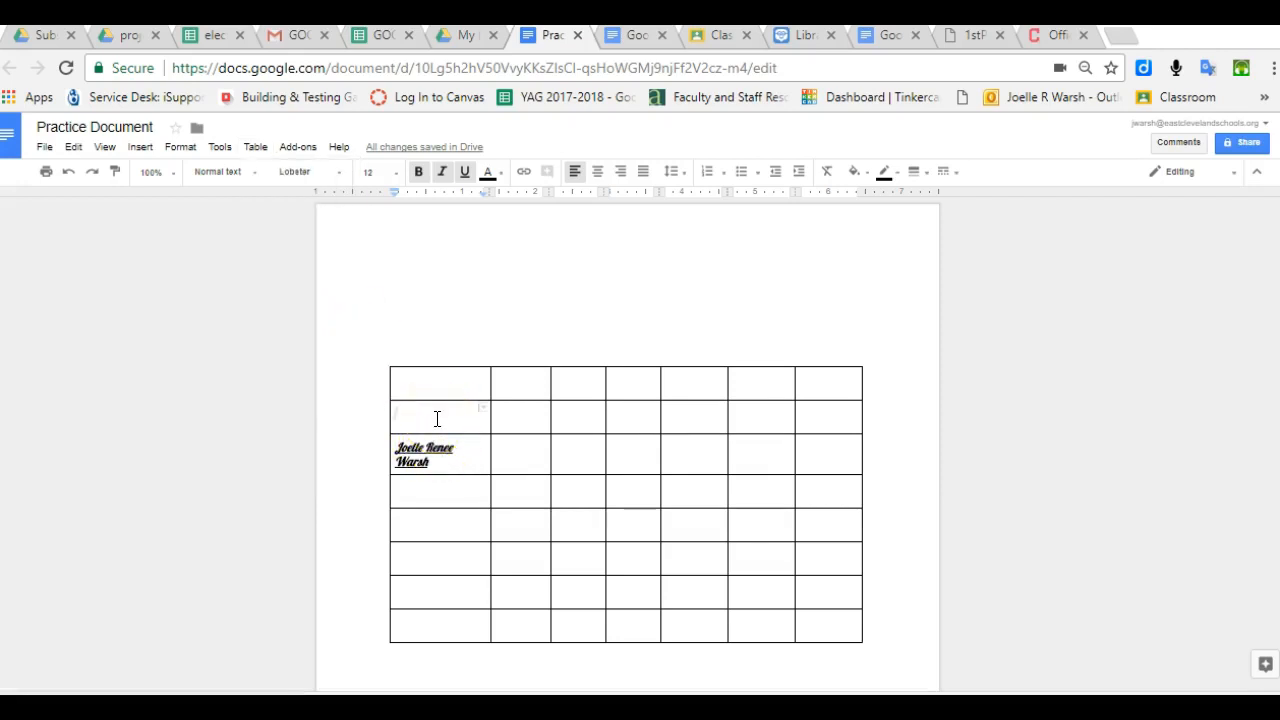
{"action": "left_click", "coordinate": [255, 148]}
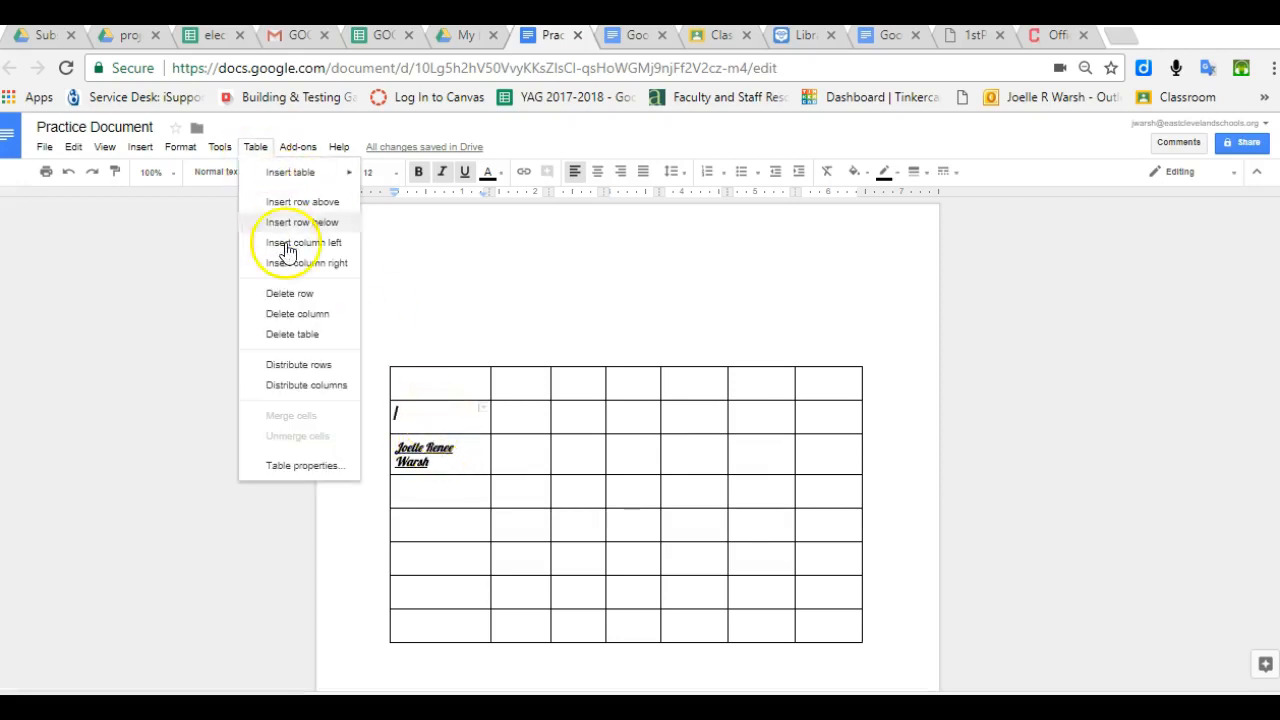
{"action": "left_click", "coordinate": [300, 294]}
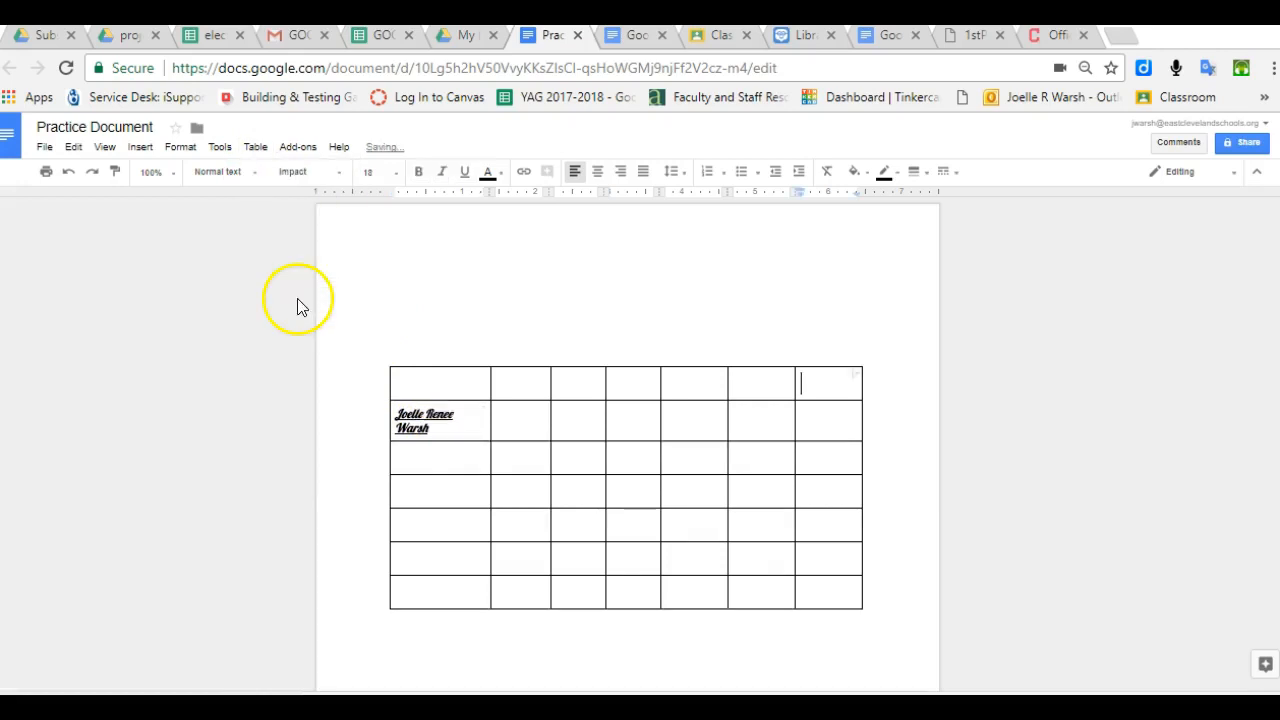
- Remove the table's second column, then delete the entire table
{"action": "left_click", "coordinate": [520, 381]}
{"action": "left_click", "coordinate": [257, 148]}
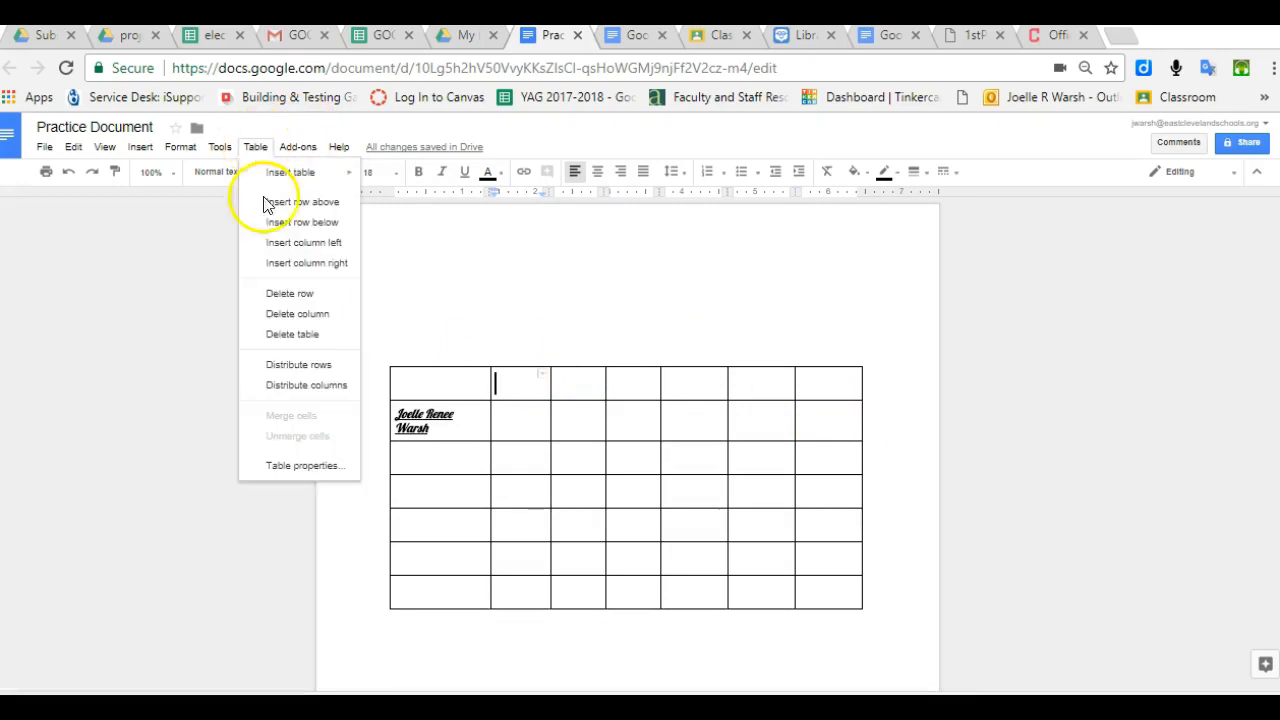
{"action": "left_click", "coordinate": [289, 314]}
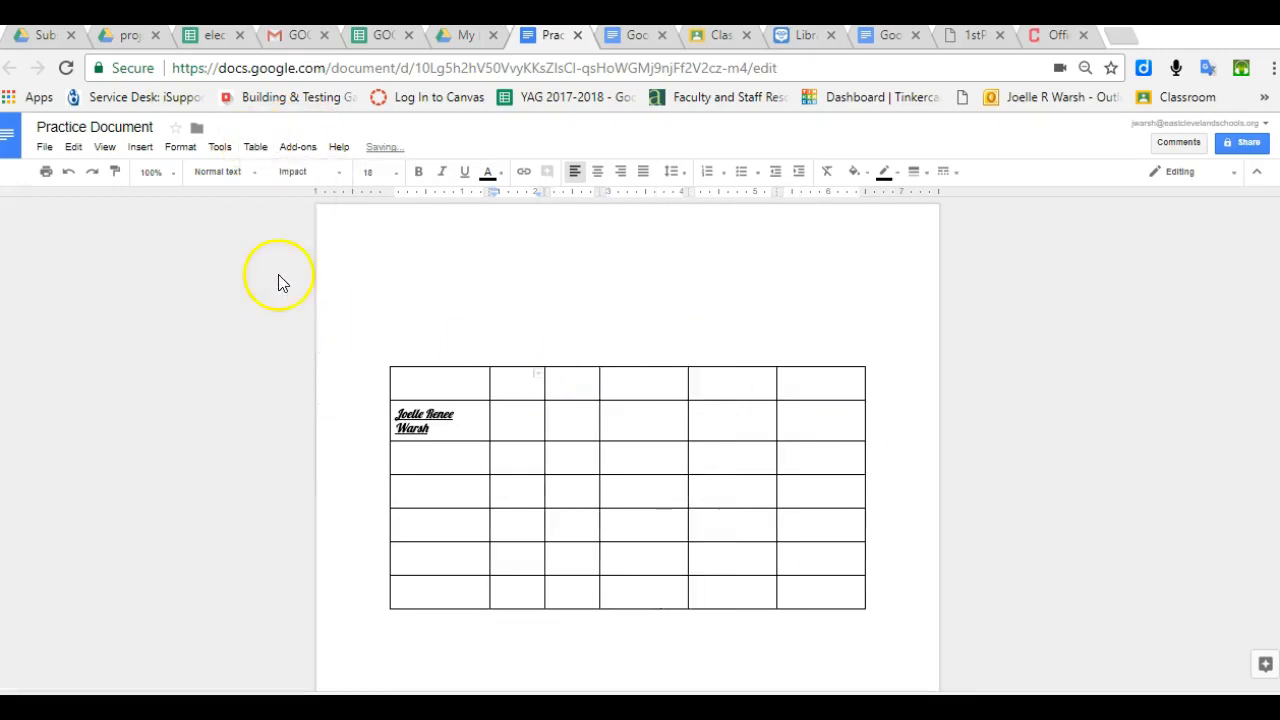
{"action": "left_click", "coordinate": [256, 147]}
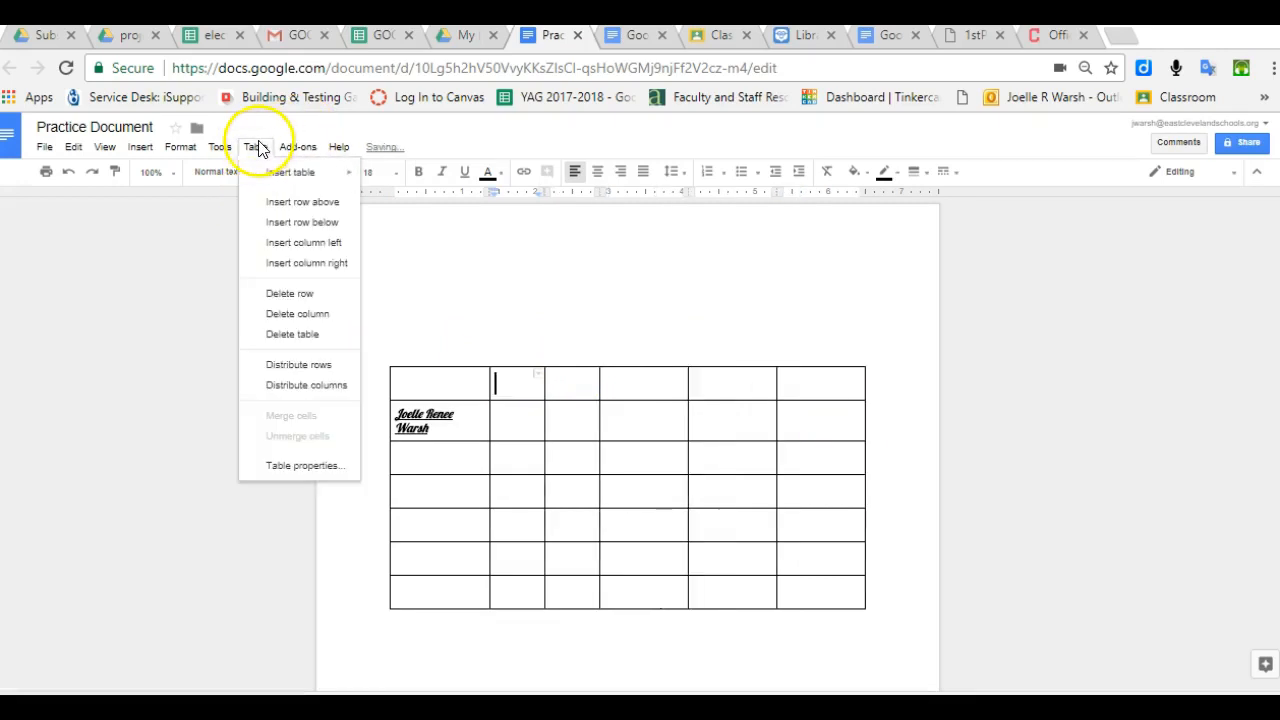
{"action": "left_click", "coordinate": [309, 336]}
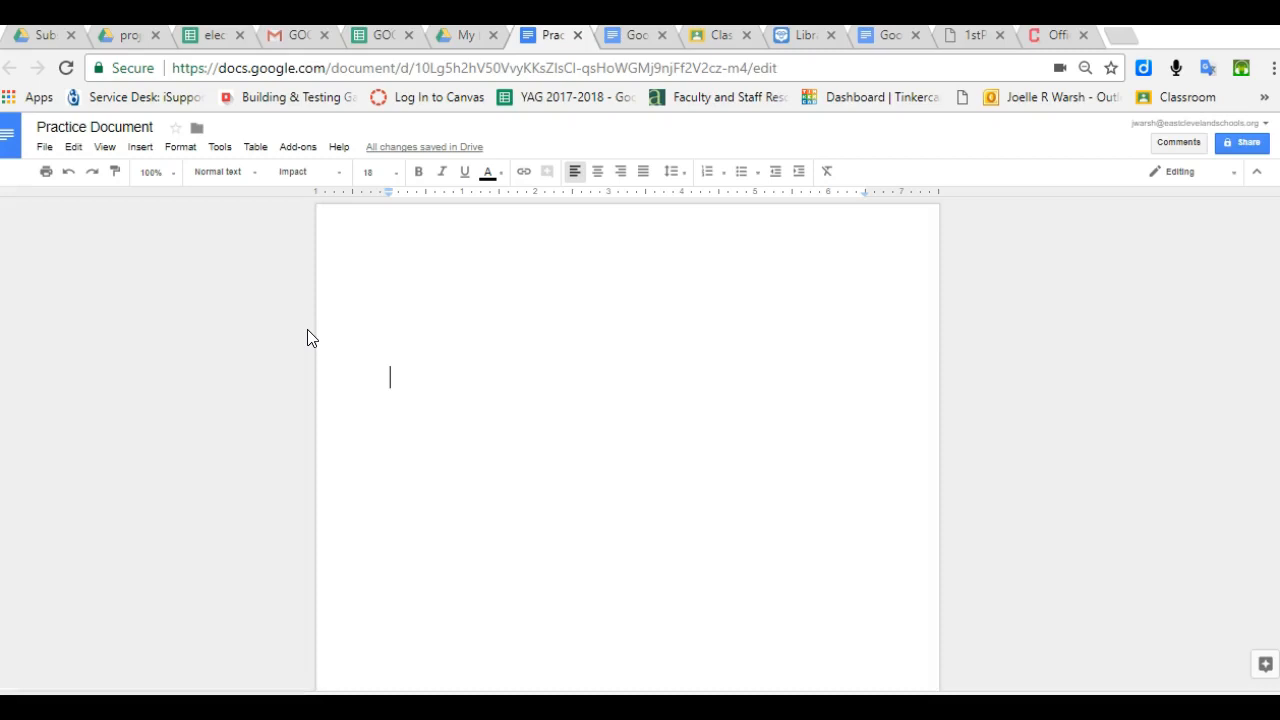
- Undo twice to restore the deleted table with all seven columns, then click into its cells
{"action": "left_click", "coordinate": [69, 175]}
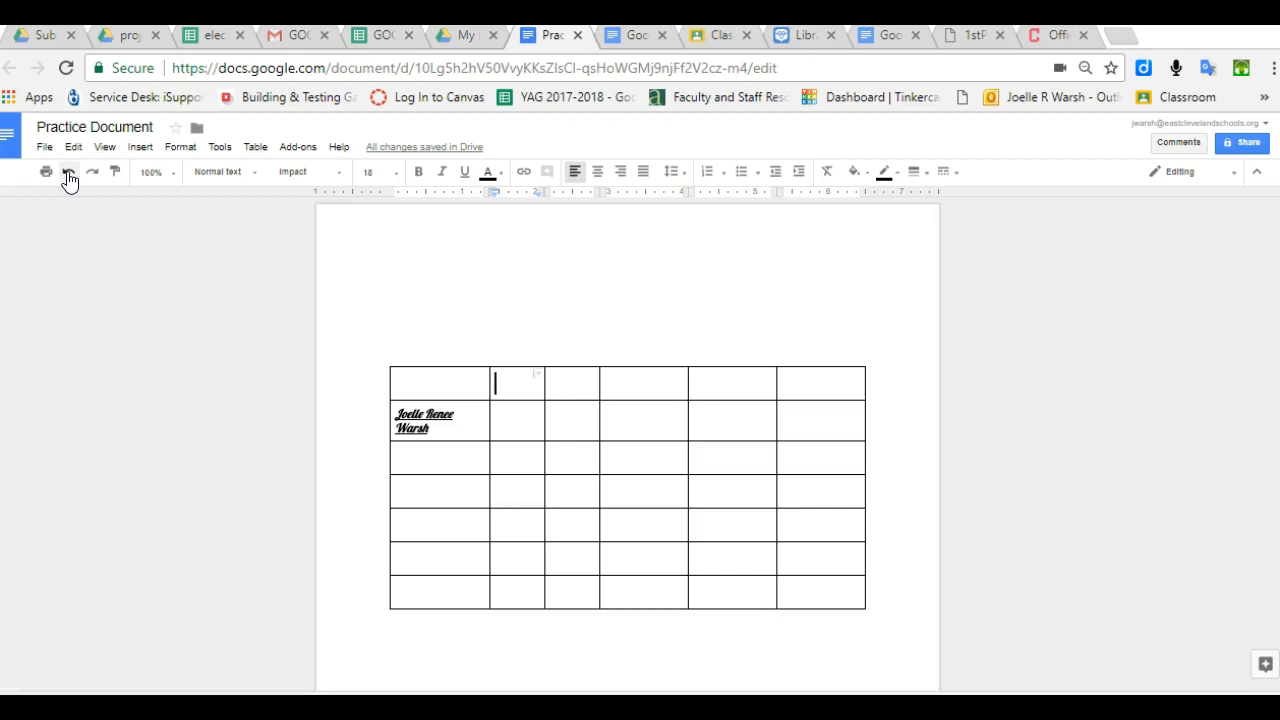
{"action": "left_click", "coordinate": [69, 175]}
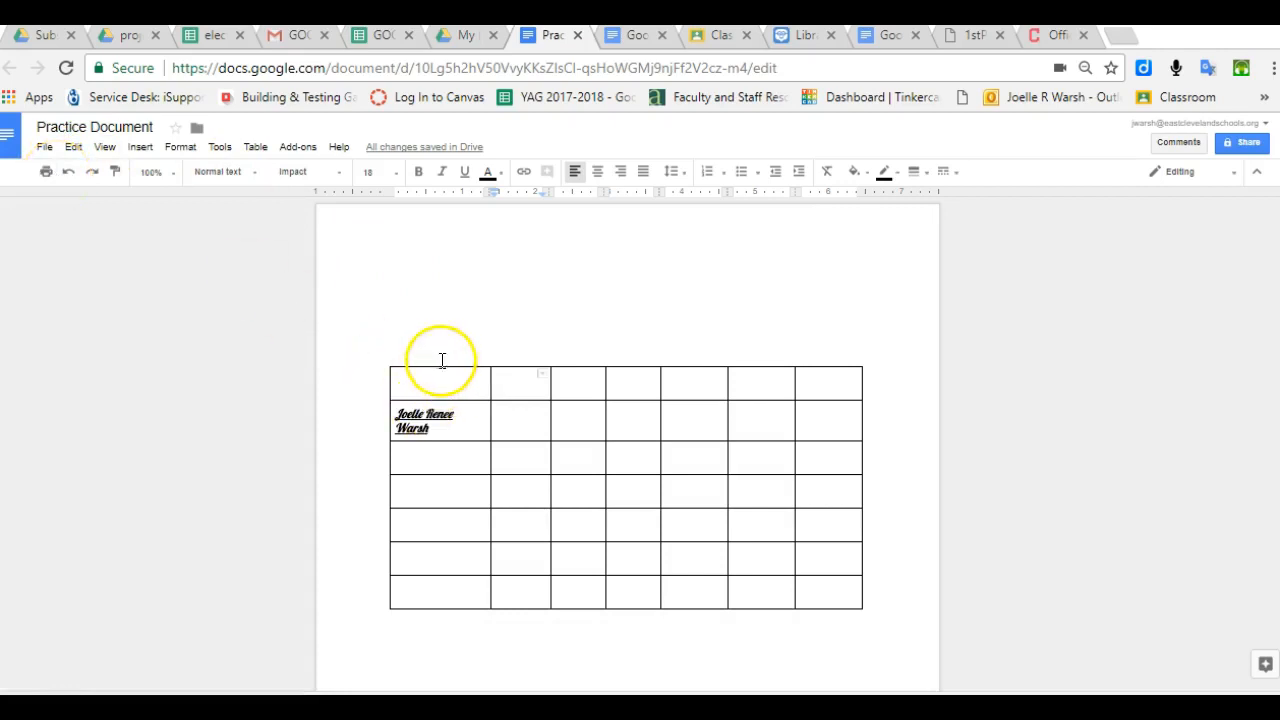
{"action": "left_click", "coordinate": [501, 430]}
{"action": "left_click", "coordinate": [466, 384]}
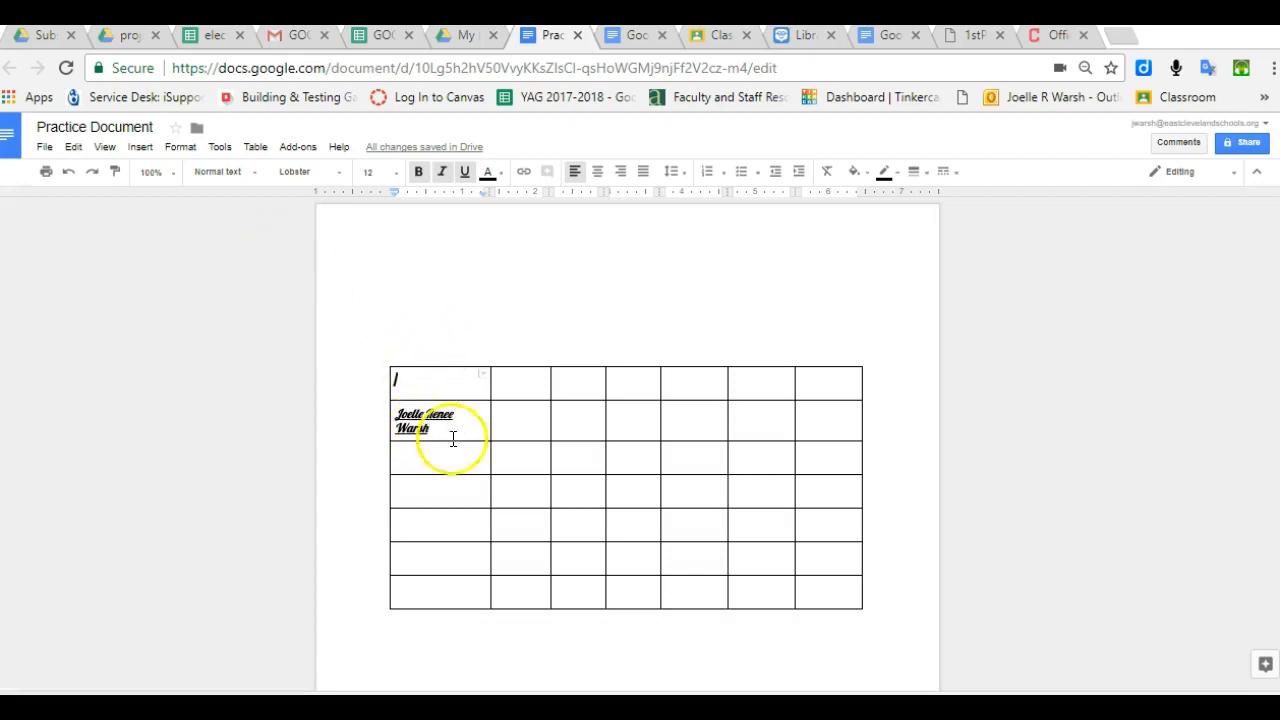
{"action": "left_click", "coordinate": [474, 462]}
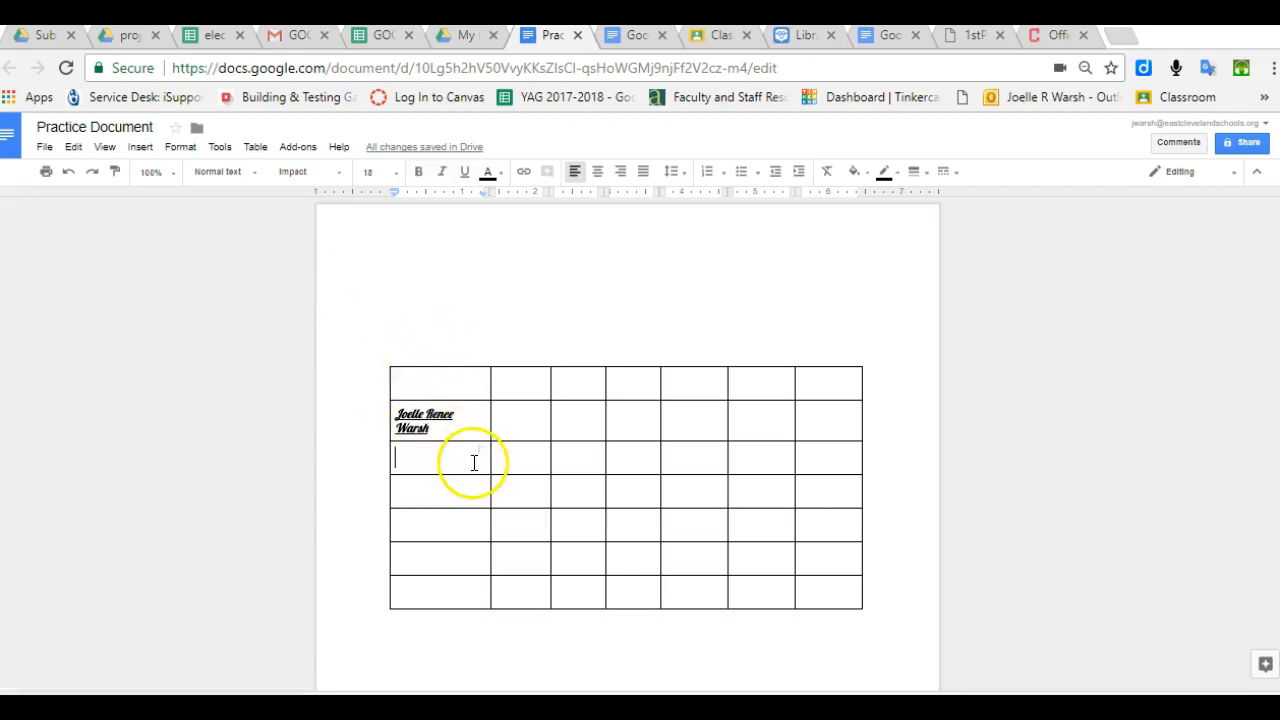
{"action": "left_click", "coordinate": [255, 147]}
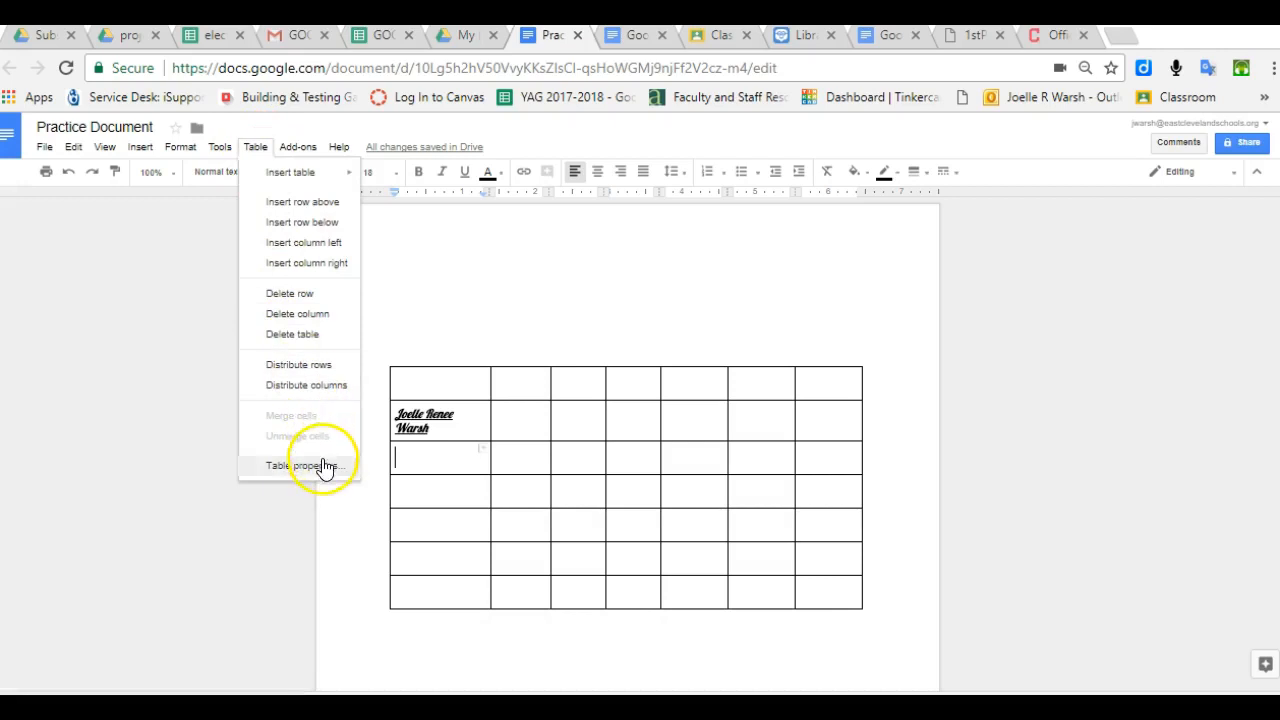
{"action": "left_click", "coordinate": [469, 291]}
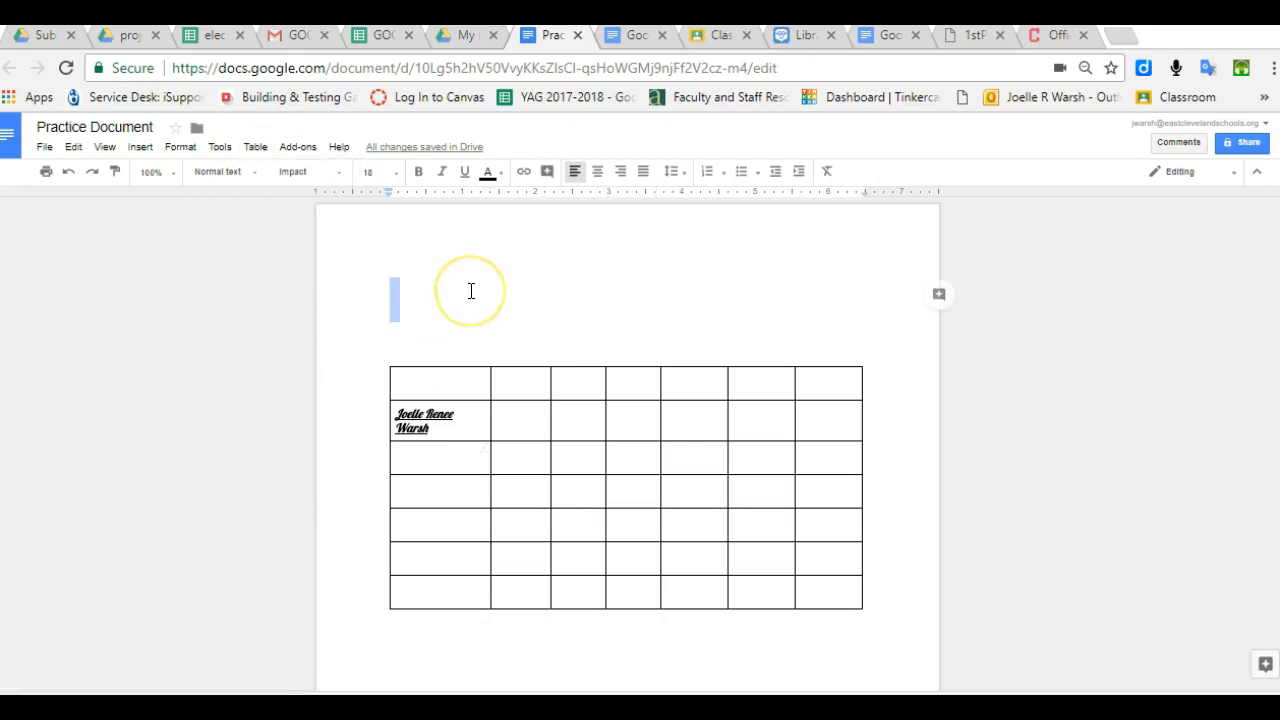
{"action": "left_click", "coordinate": [255, 147]}
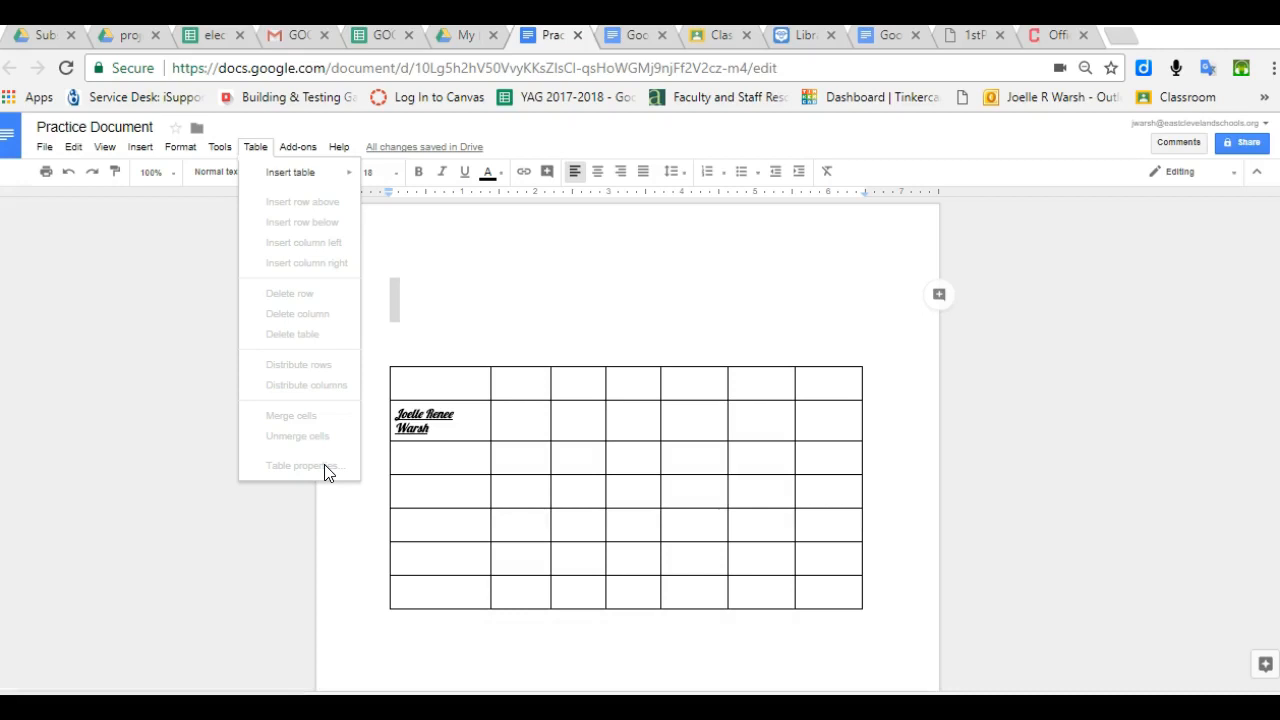
{"action": "left_click", "coordinate": [522, 381]}
{"action": "left_click", "coordinate": [258, 150]}
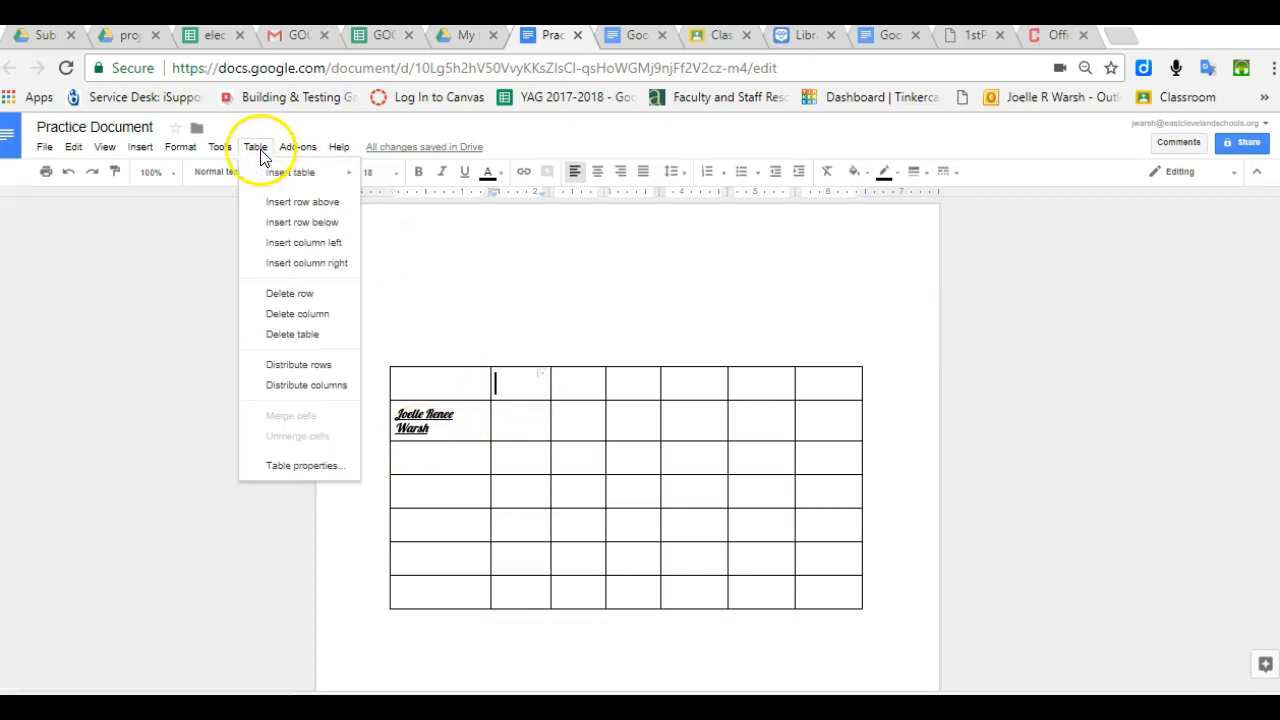
{"action": "left_click", "coordinate": [302, 466]}
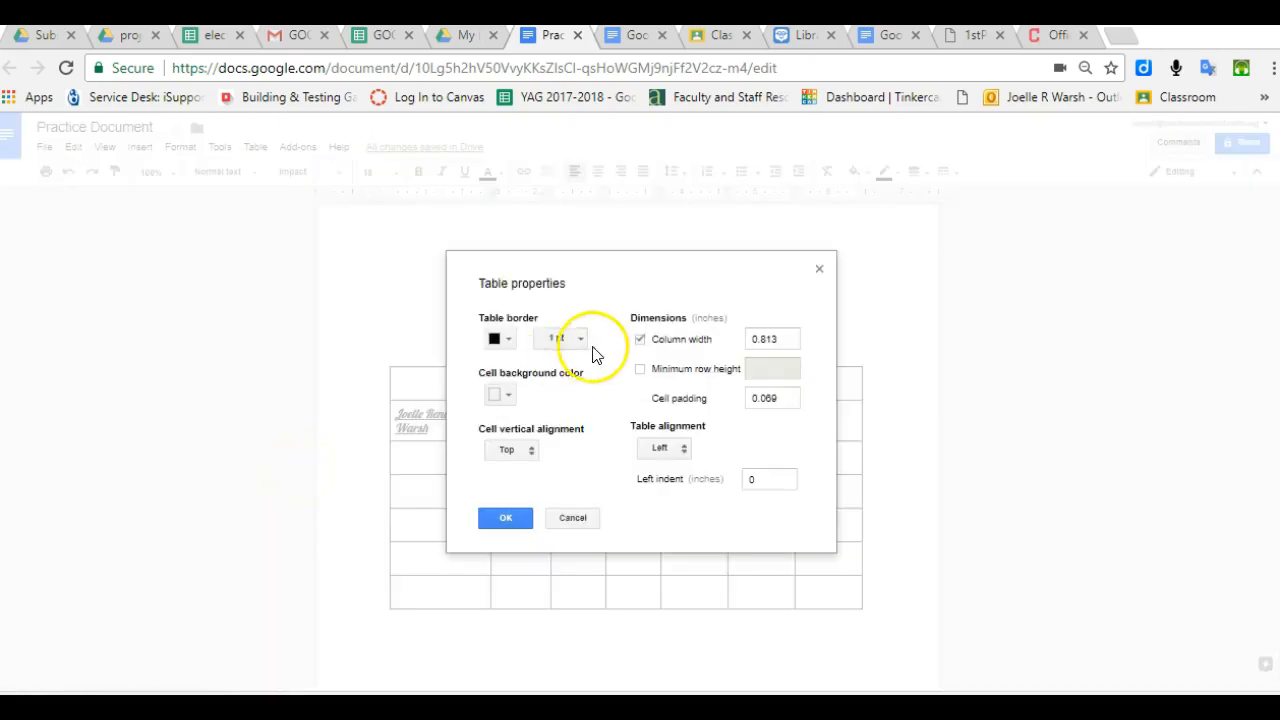
{"action": "left_click", "coordinate": [510, 345]}
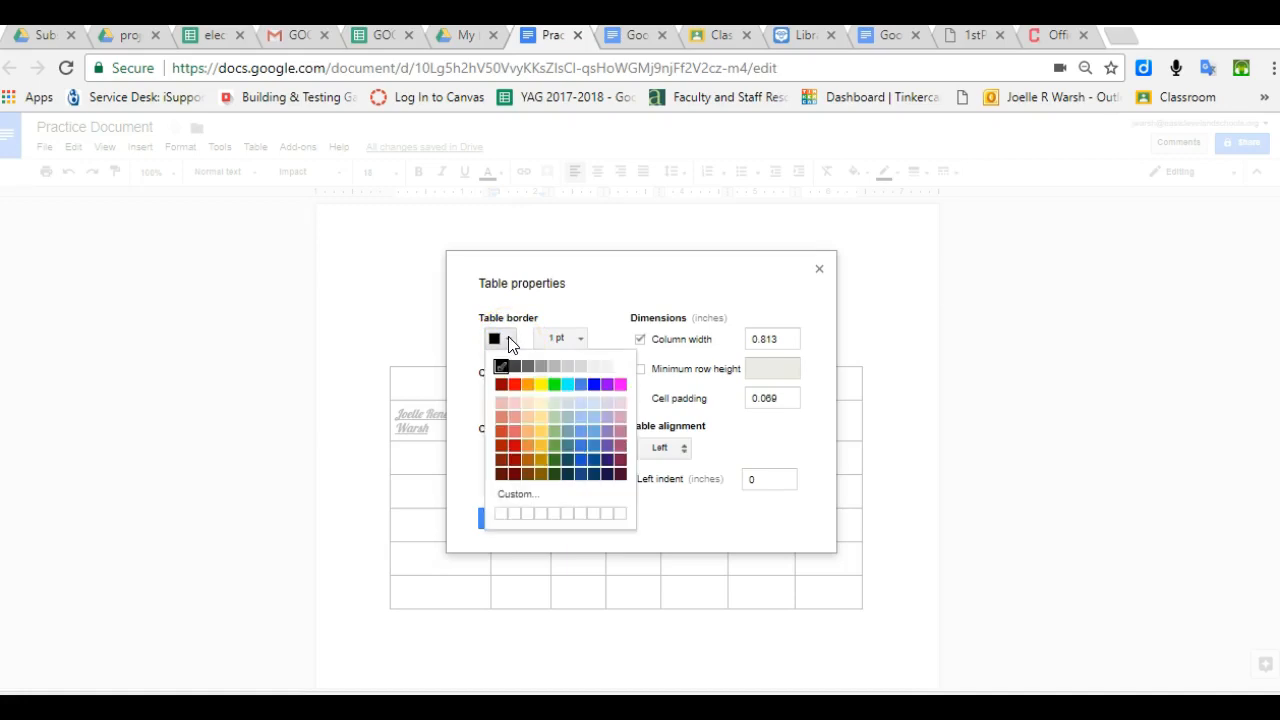
{"action": "left_click", "coordinate": [593, 386]}
{"action": "left_click", "coordinate": [578, 339]}
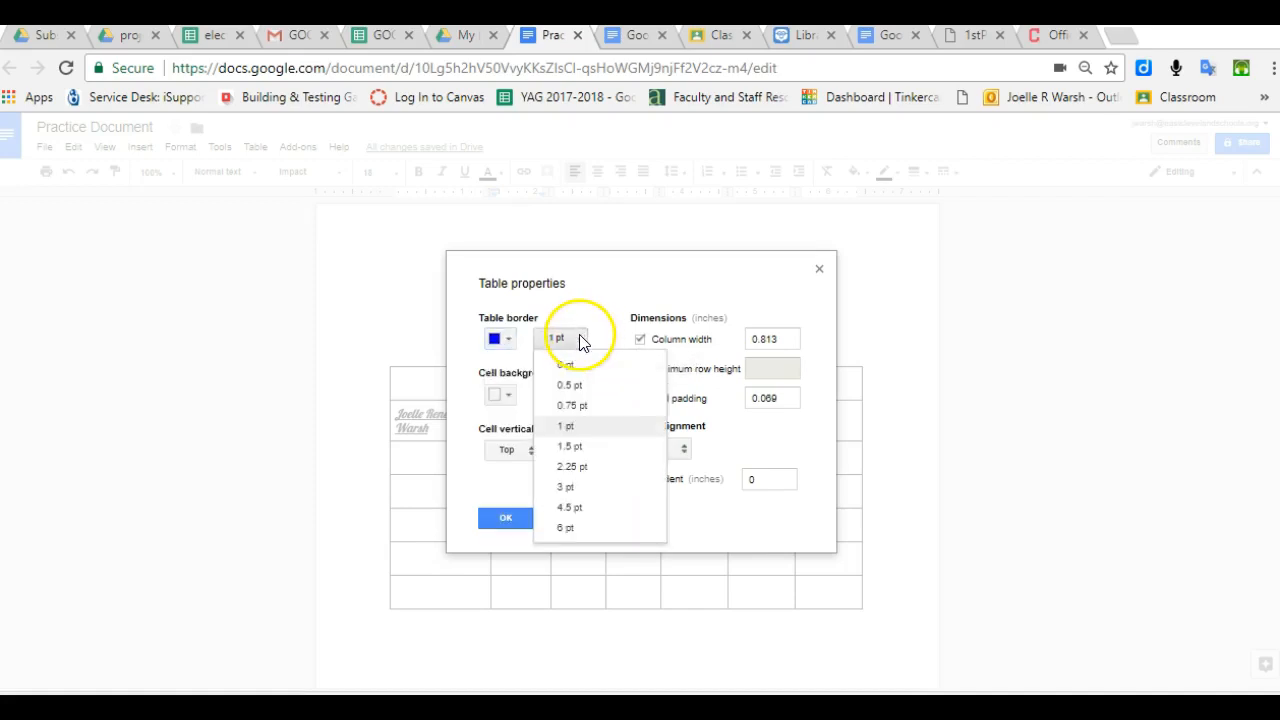
{"action": "left_click", "coordinate": [586, 468]}
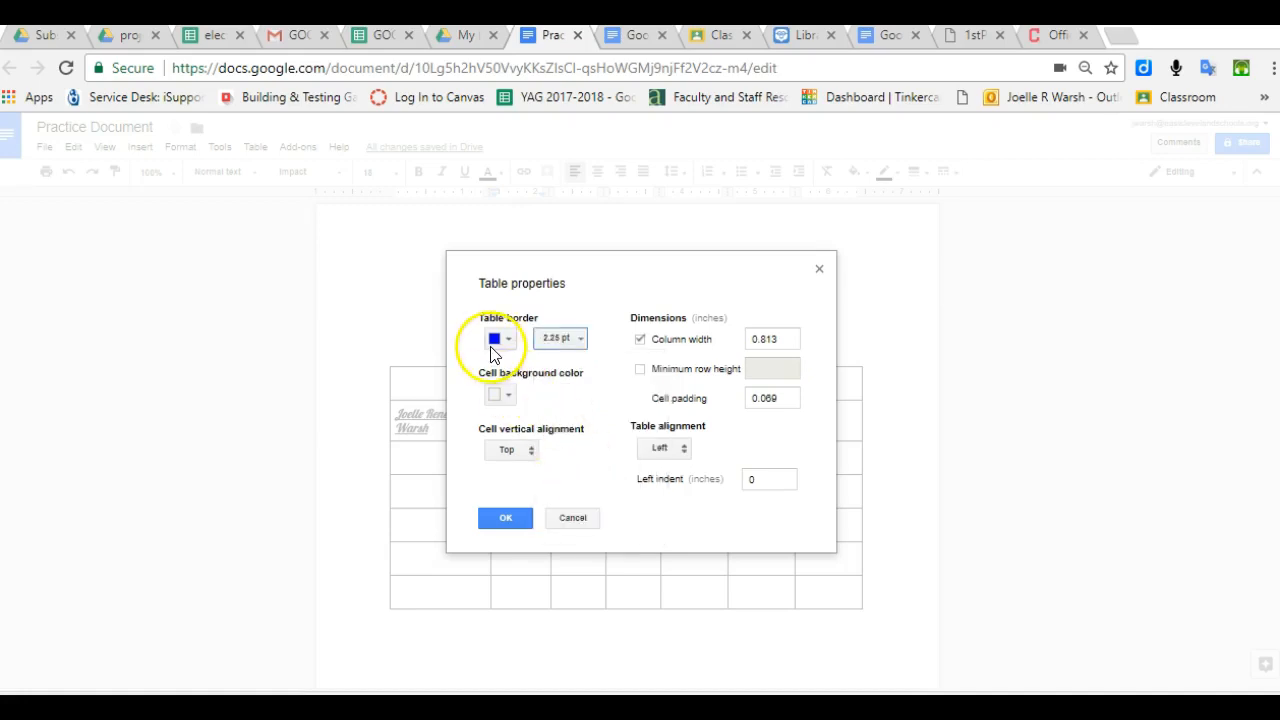
{"action": "left_click", "coordinate": [510, 518]}
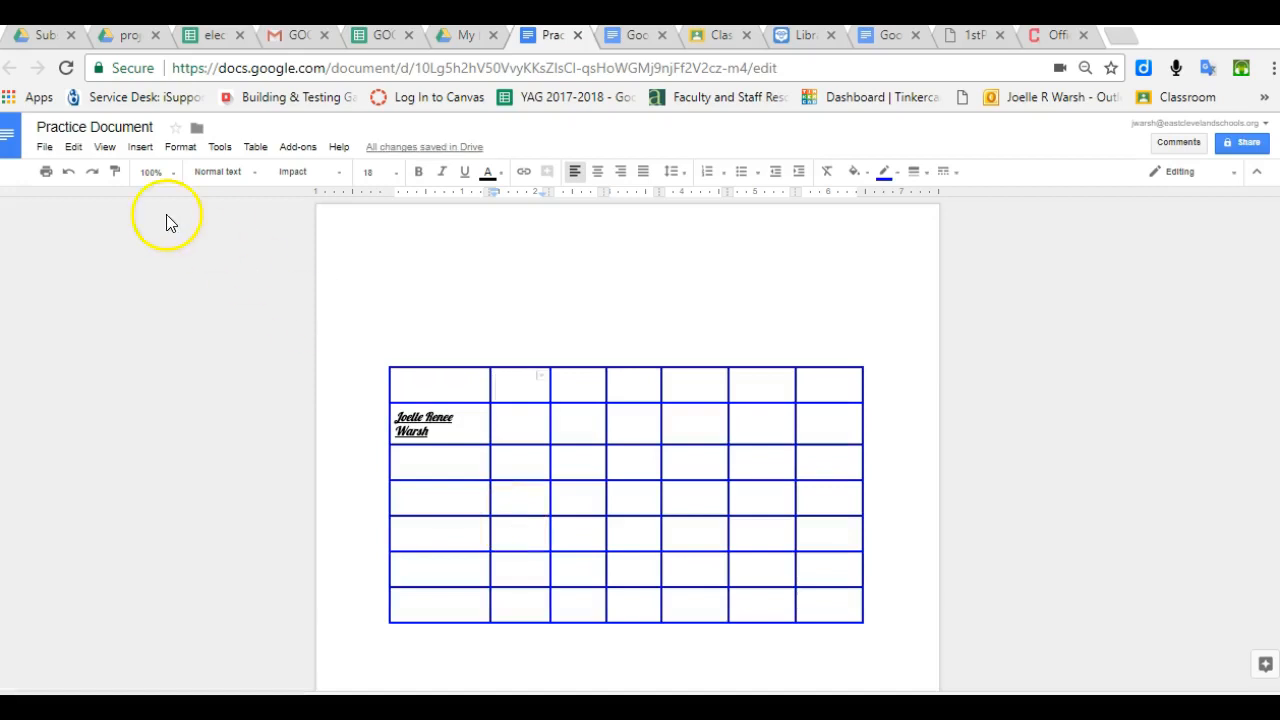
{"action": "left_click", "coordinate": [66, 174]}
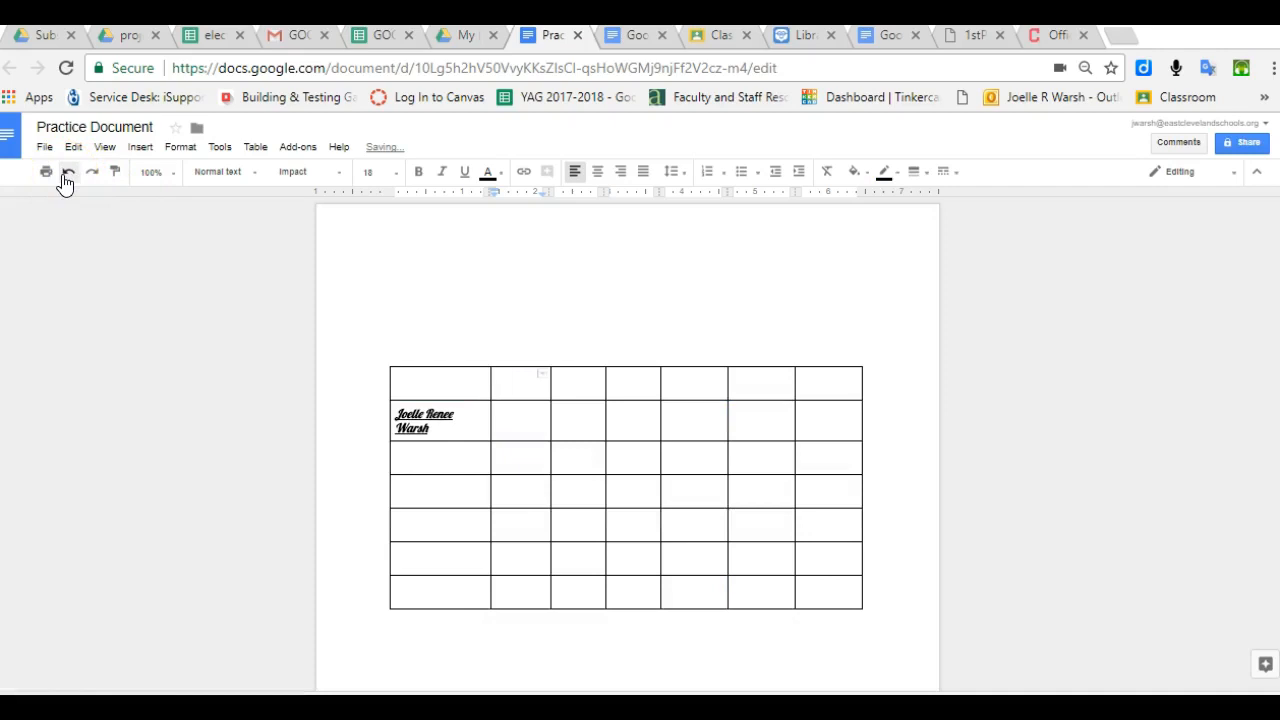
{"action": "left_click", "coordinate": [254, 148]}
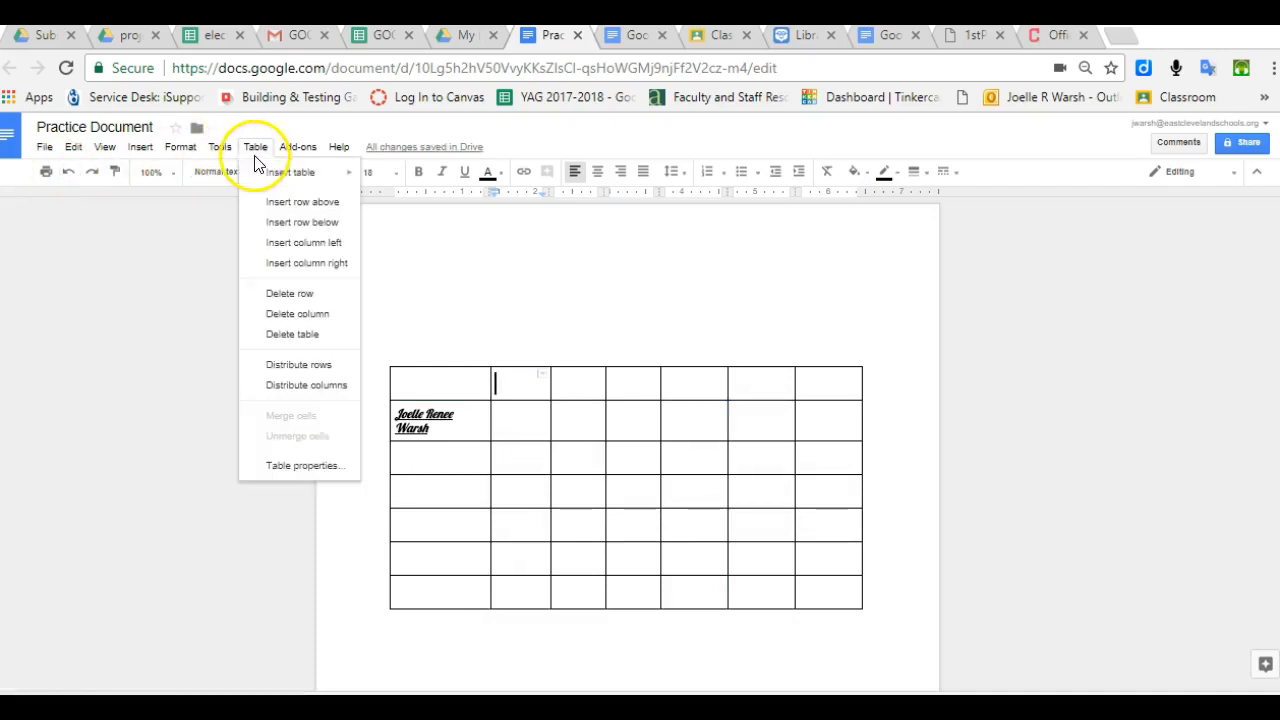
{"action": "left_click", "coordinate": [303, 465]}
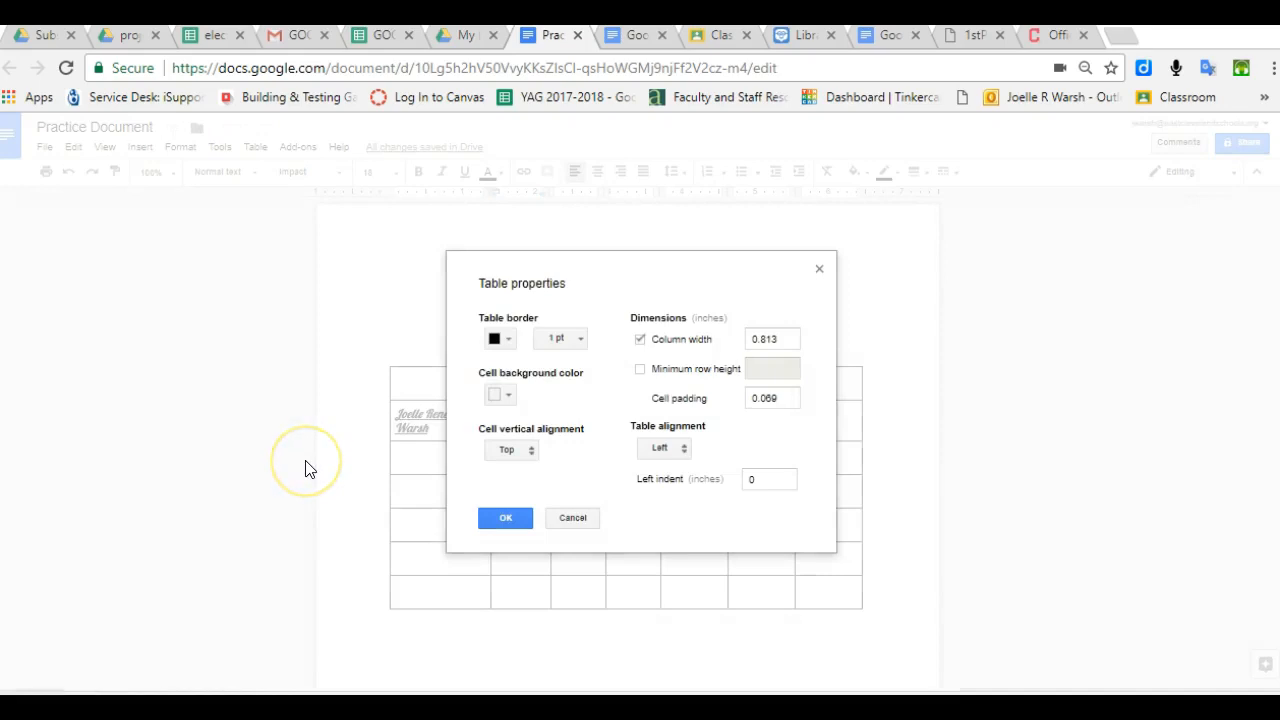
{"action": "left_click", "coordinate": [500, 396]}
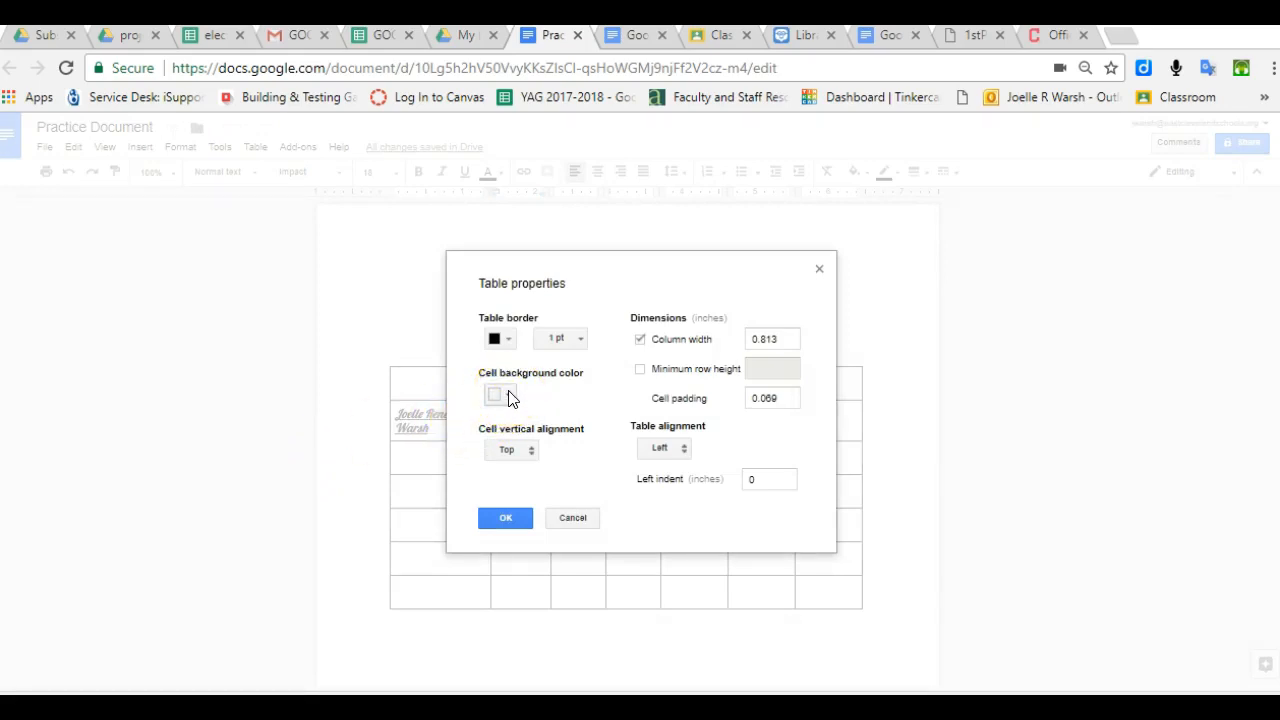
{"action": "left_click", "coordinate": [500, 396]}
{"action": "left_click", "coordinate": [620, 462]}
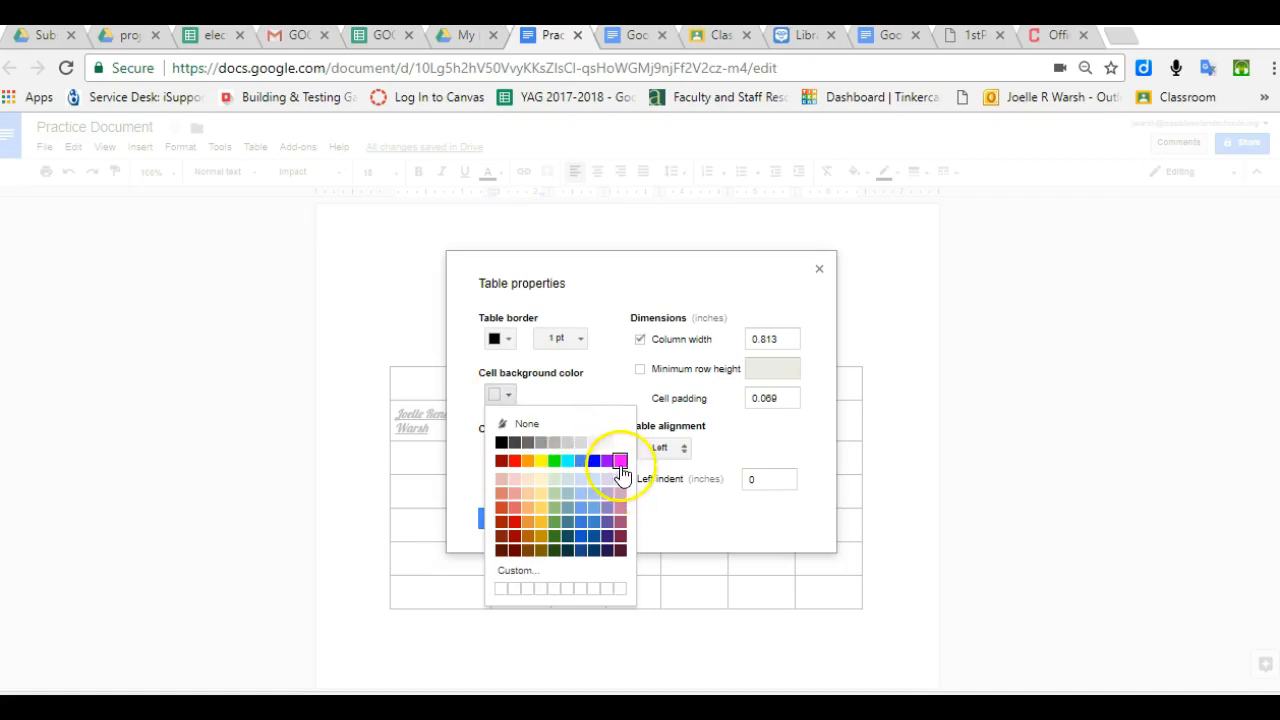
{"action": "left_click", "coordinate": [513, 515]}
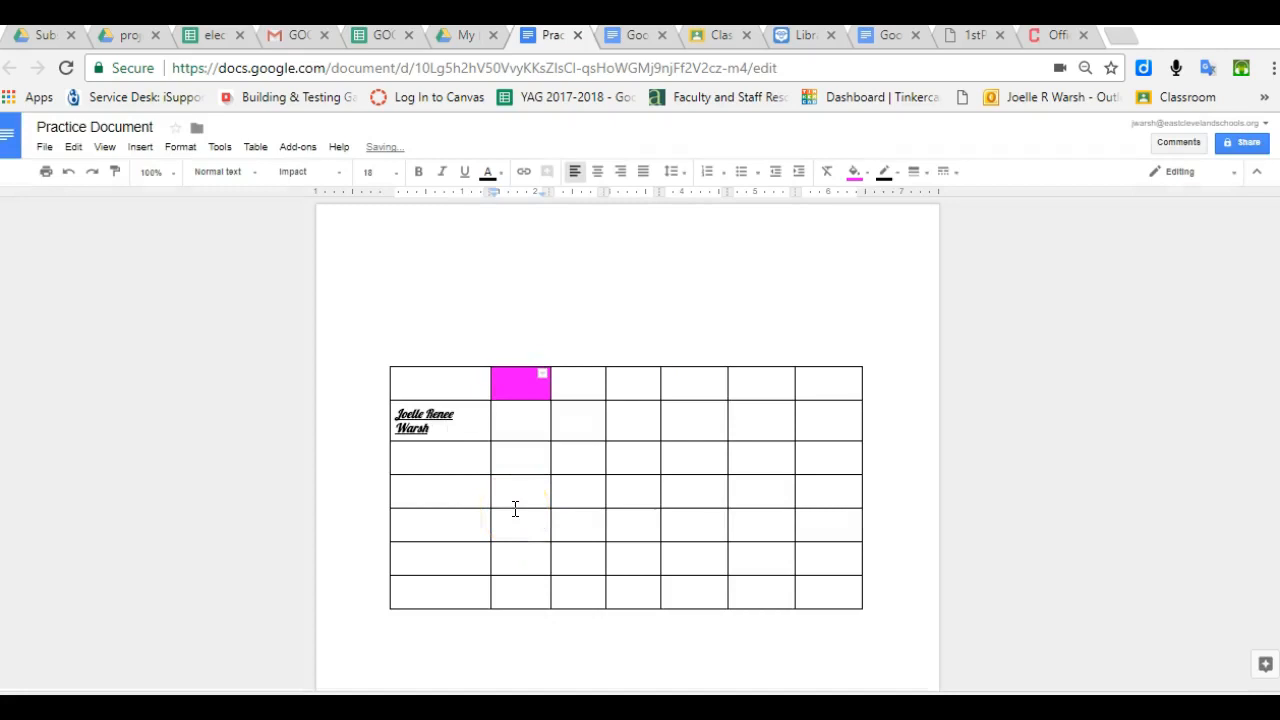
{"action": "left_click", "coordinate": [582, 457]}
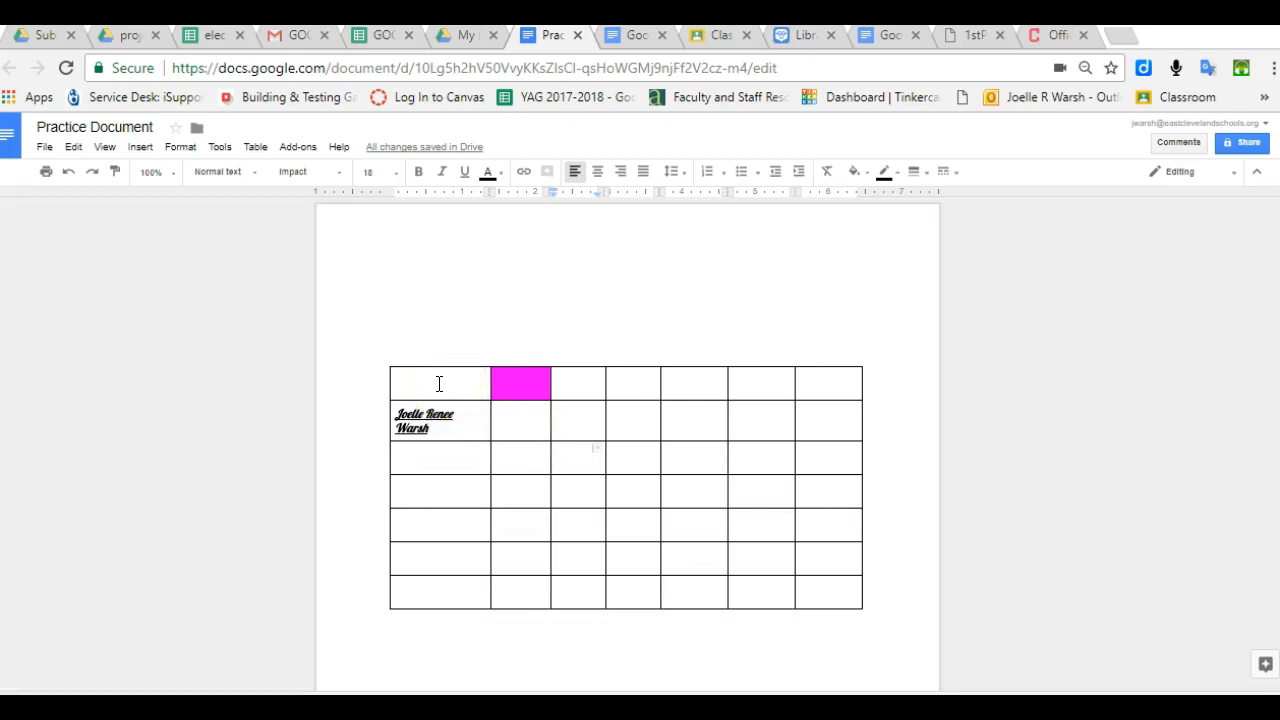
- Set every table cell's background to green in Table properties, then add a new line after the name
{"action": "left_click_drag", "start_coordinate": [439, 384], "coordinate": [876, 620]}
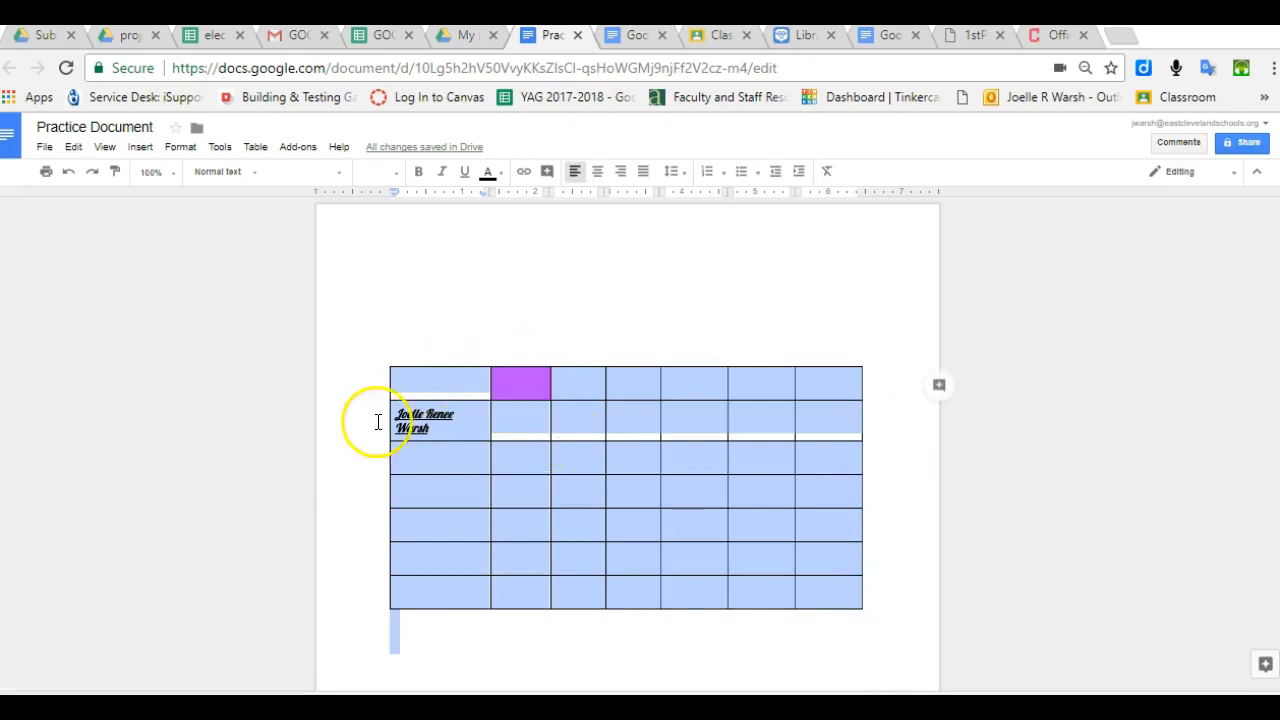
{"action": "left_click", "coordinate": [255, 150]}
{"action": "left_click", "coordinate": [410, 389]}
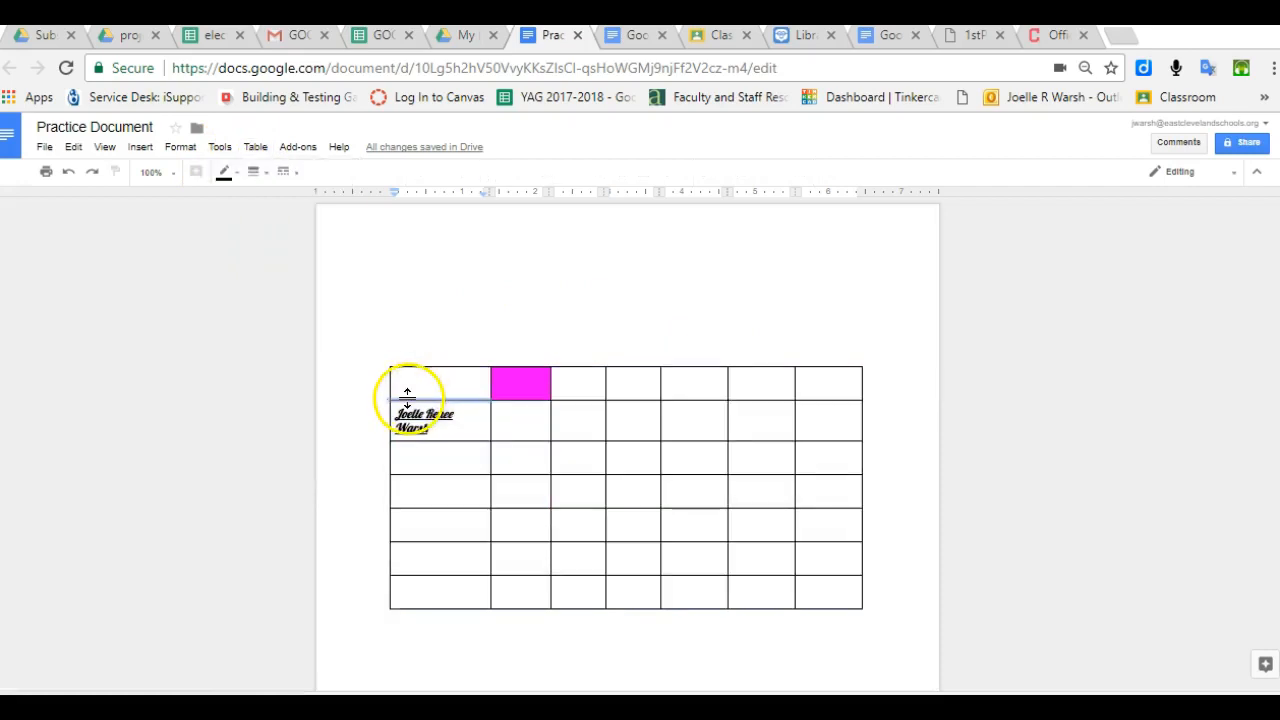
{"action": "left_click_drag", "start_coordinate": [413, 386], "coordinate": [866, 591]}
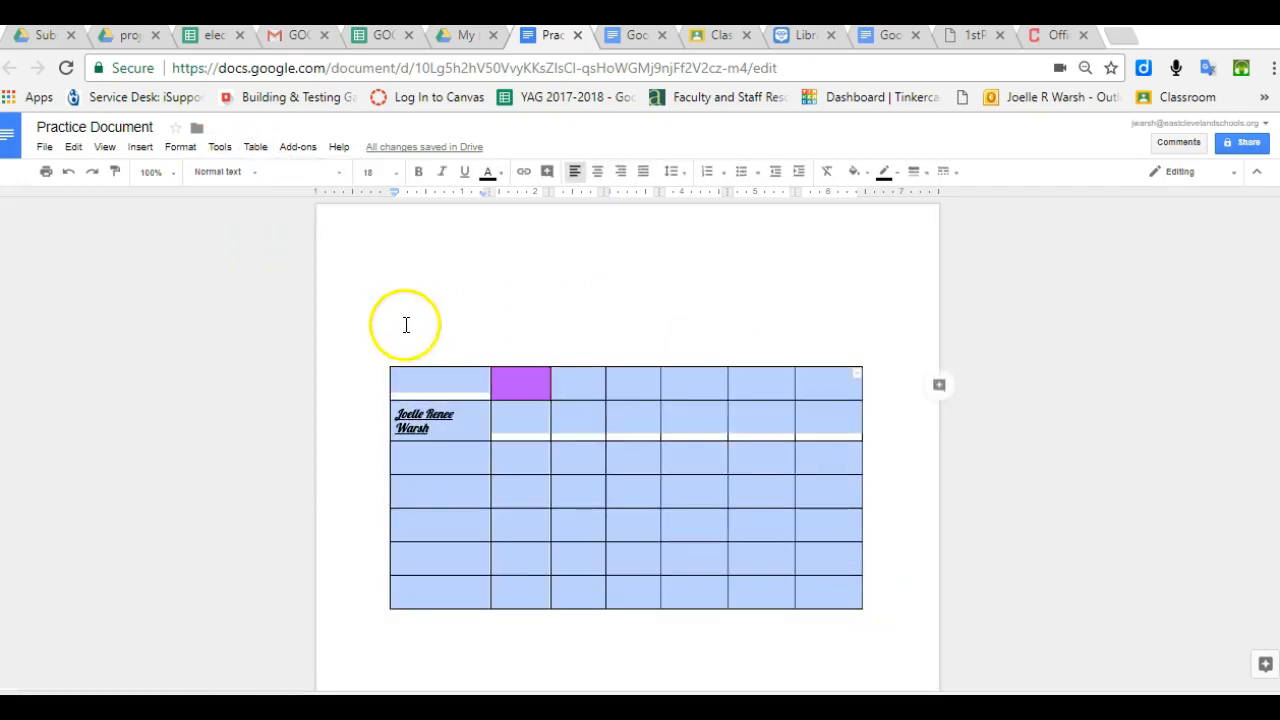
{"action": "left_click", "coordinate": [255, 147]}
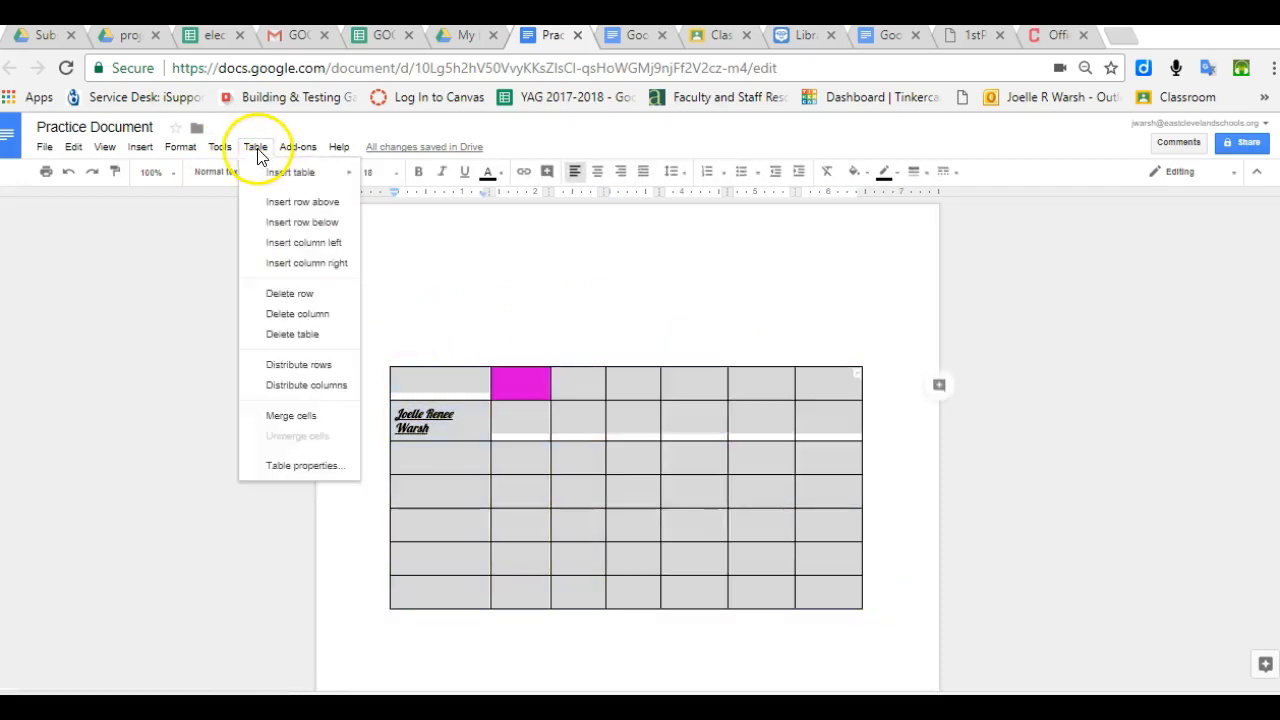
{"action": "left_click", "coordinate": [317, 470]}
{"action": "left_click", "coordinate": [506, 396]}
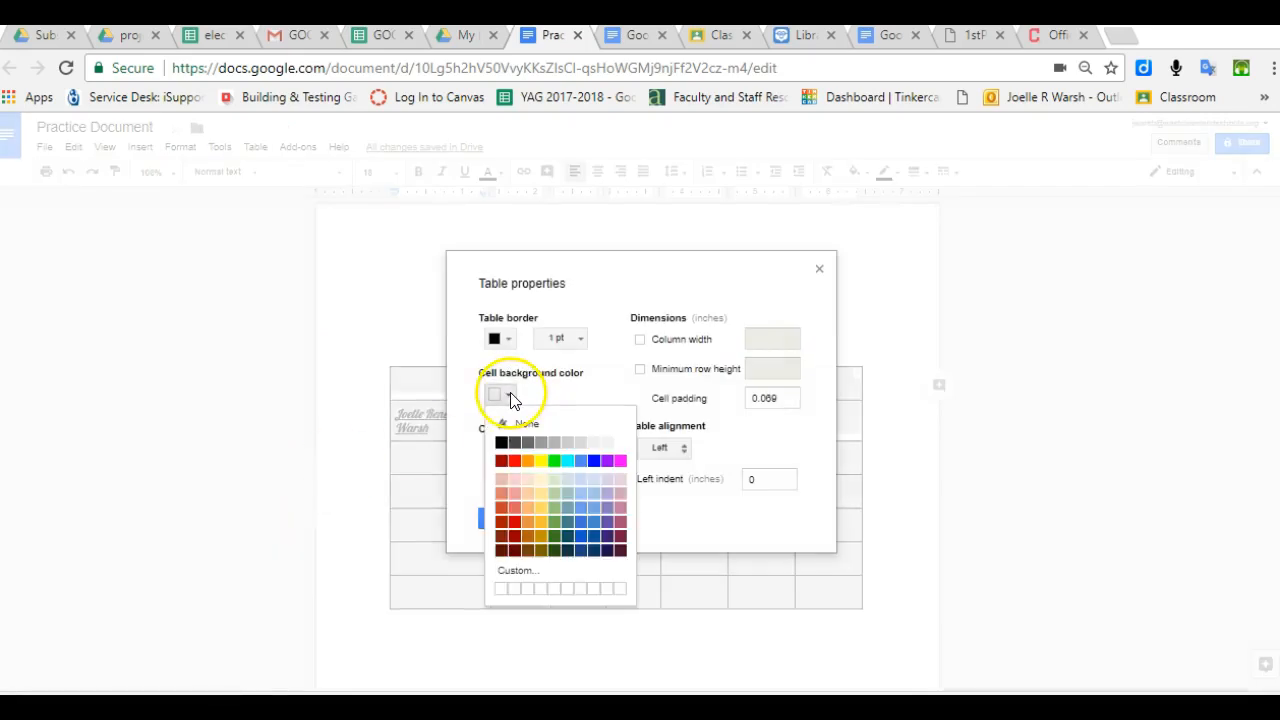
{"action": "left_click", "coordinate": [553, 461]}
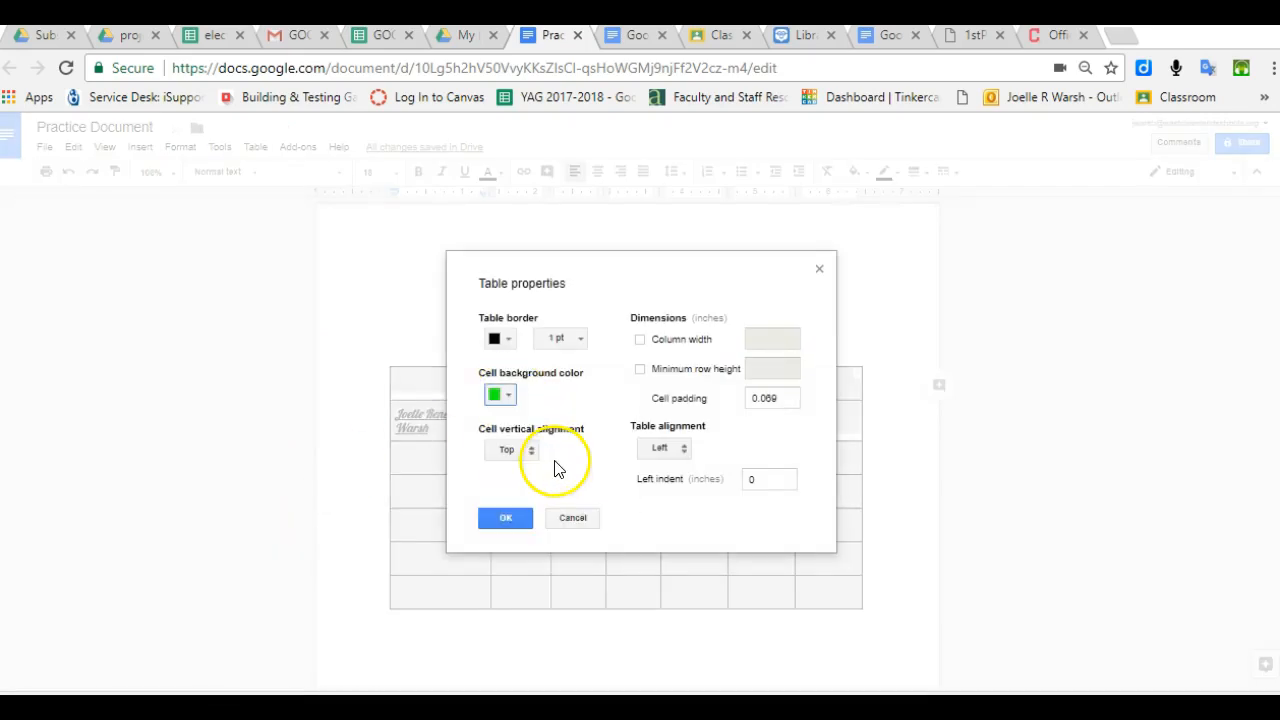
{"action": "left_click", "coordinate": [510, 520]}
{"action": "left_click", "coordinate": [466, 477]}
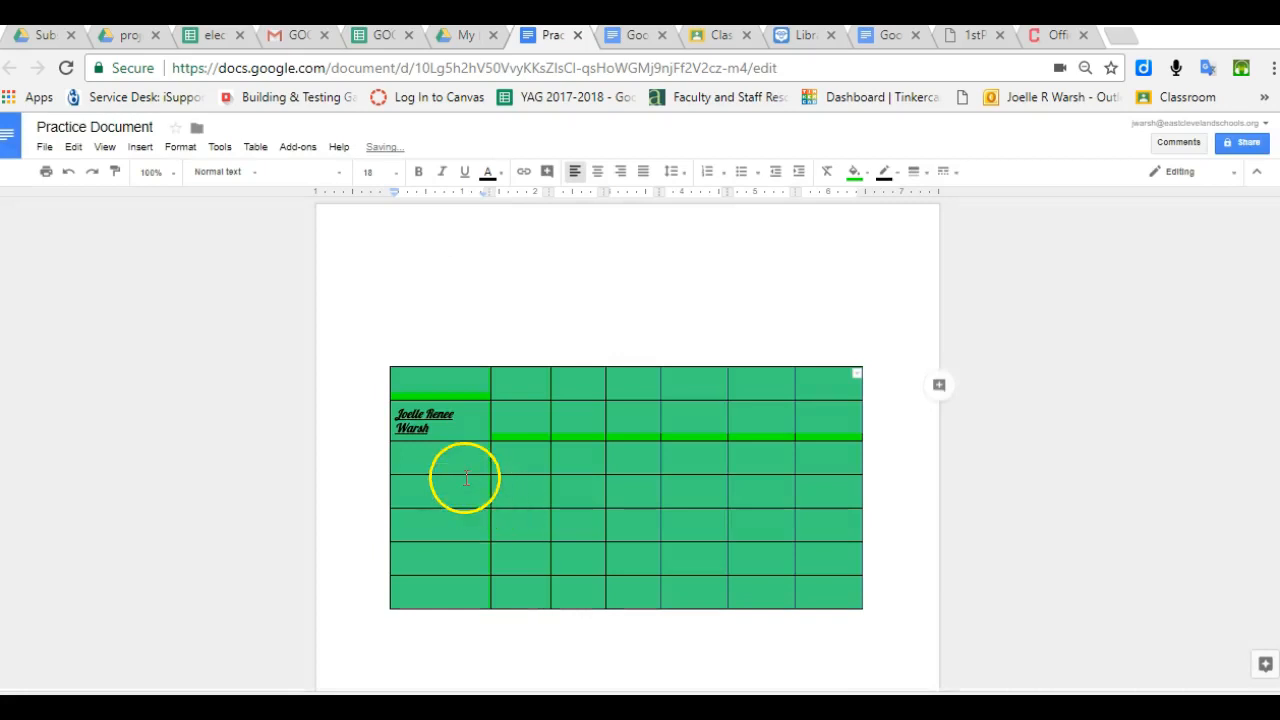
{"action": "left_click", "coordinate": [466, 433]}
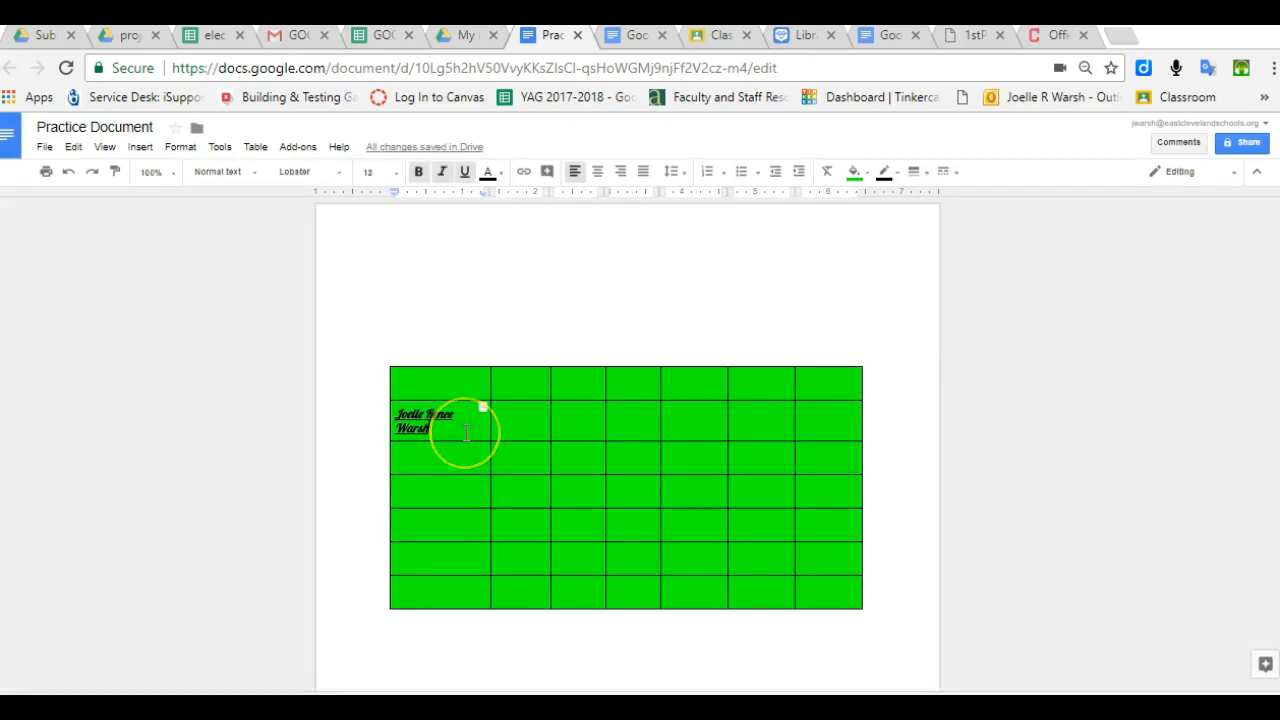
{"action": "key", "text": "Return"}
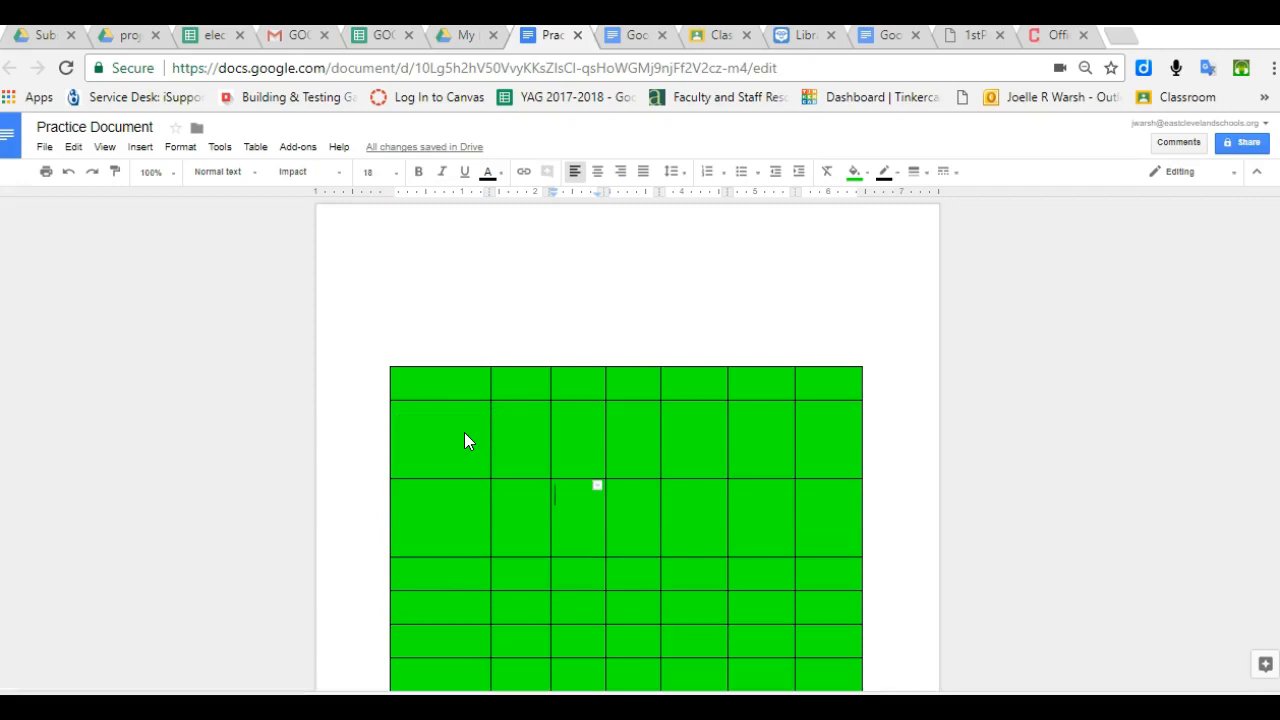
- Set the cell's vertical alignment to Middle in Table properties
{"action": "left_click", "coordinate": [556, 498]}
{"action": "left_click", "coordinate": [256, 147]}
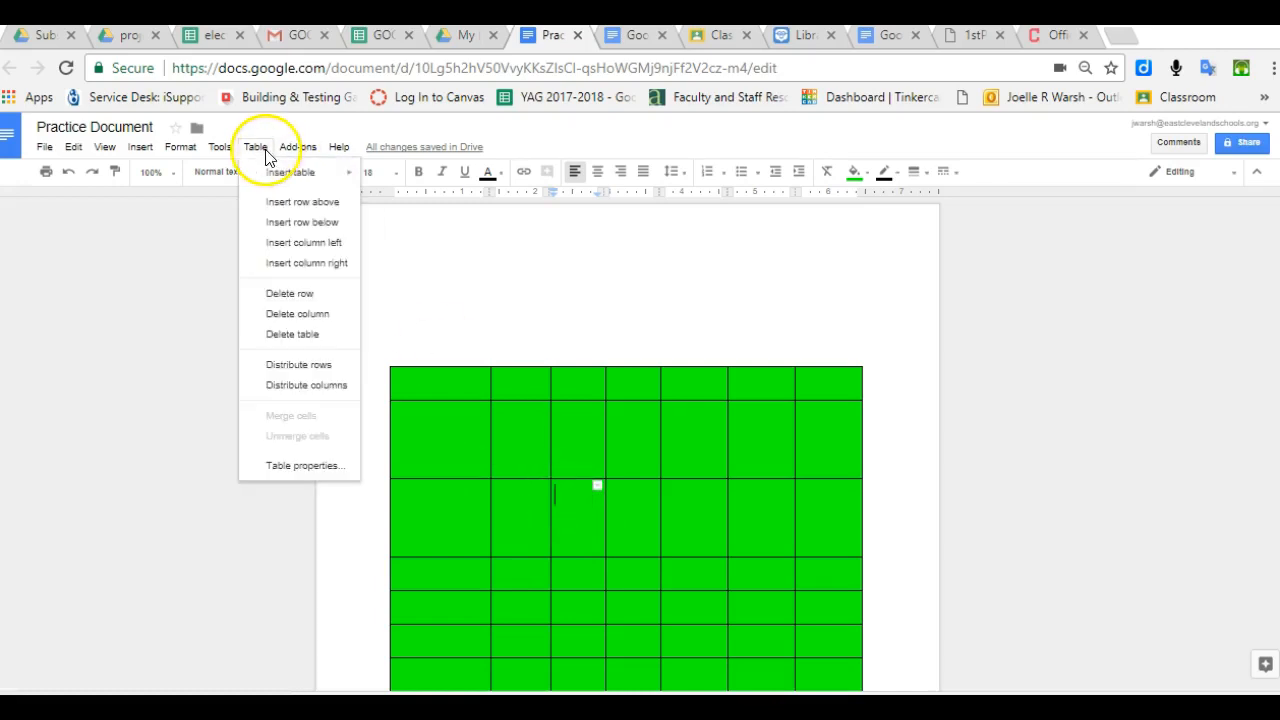
{"action": "left_click", "coordinate": [300, 465]}
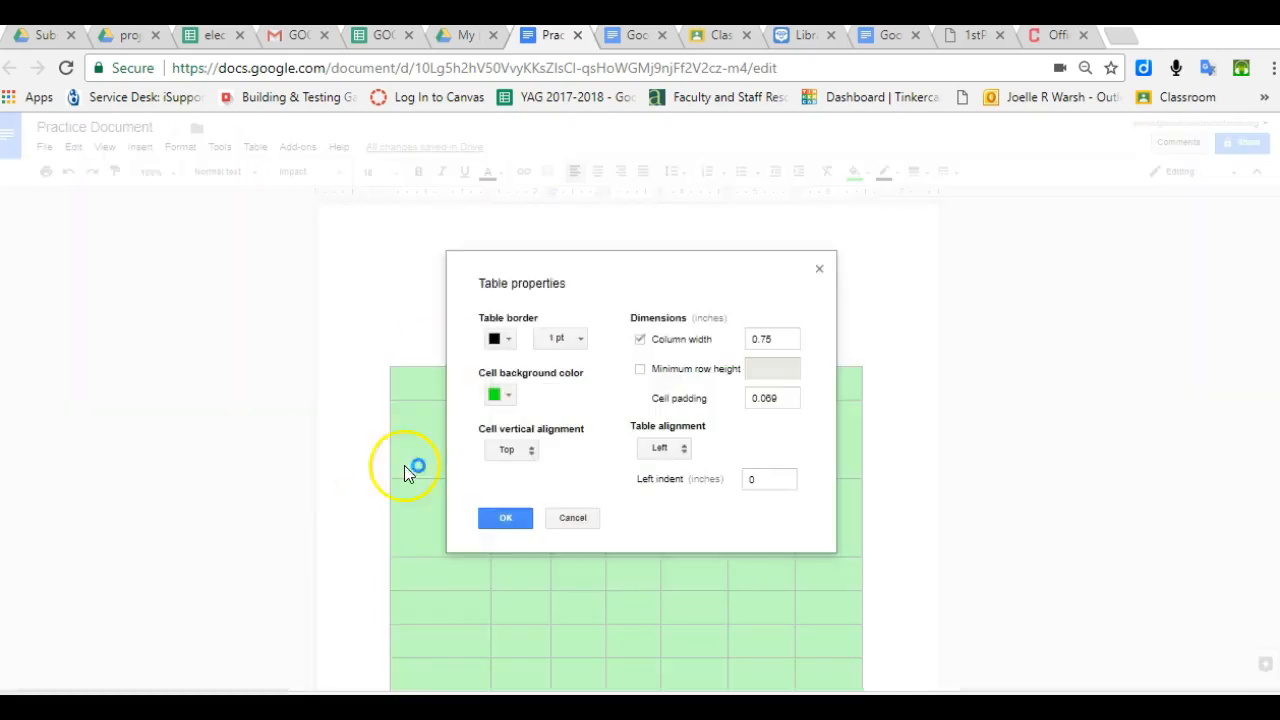
{"action": "left_click", "coordinate": [514, 450]}
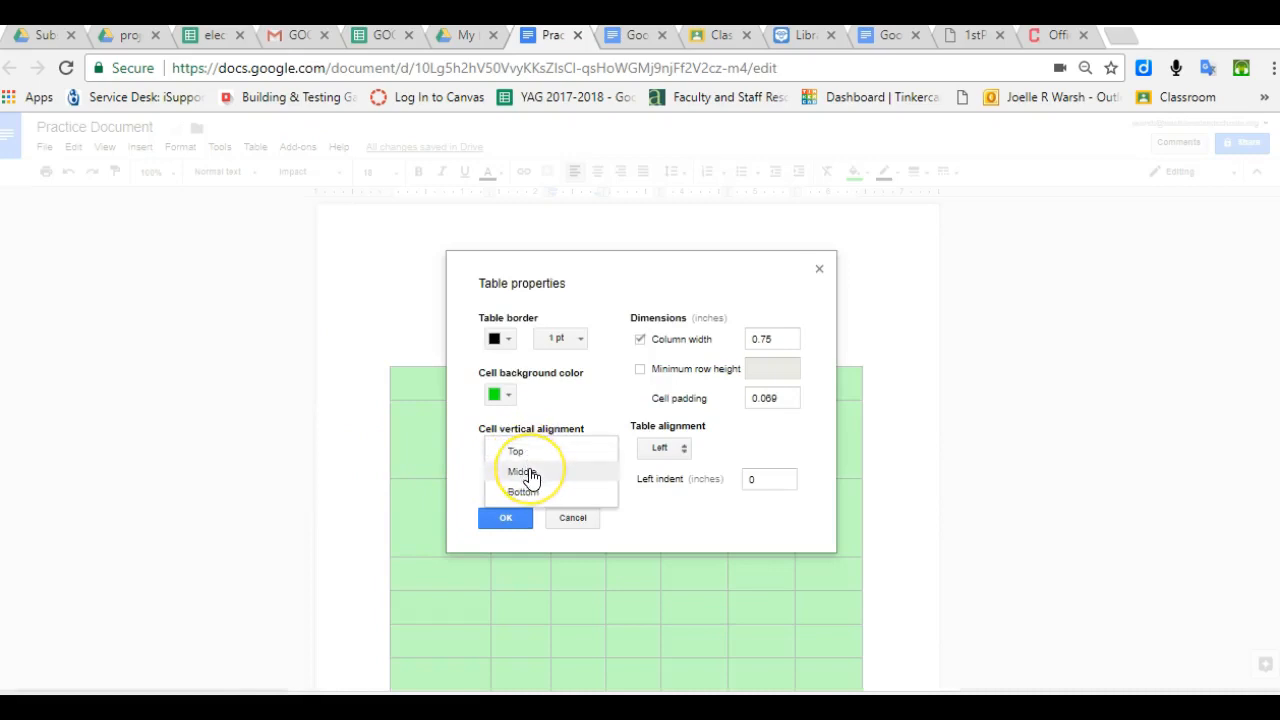
{"action": "left_click", "coordinate": [528, 474]}
{"action": "left_click", "coordinate": [511, 516]}
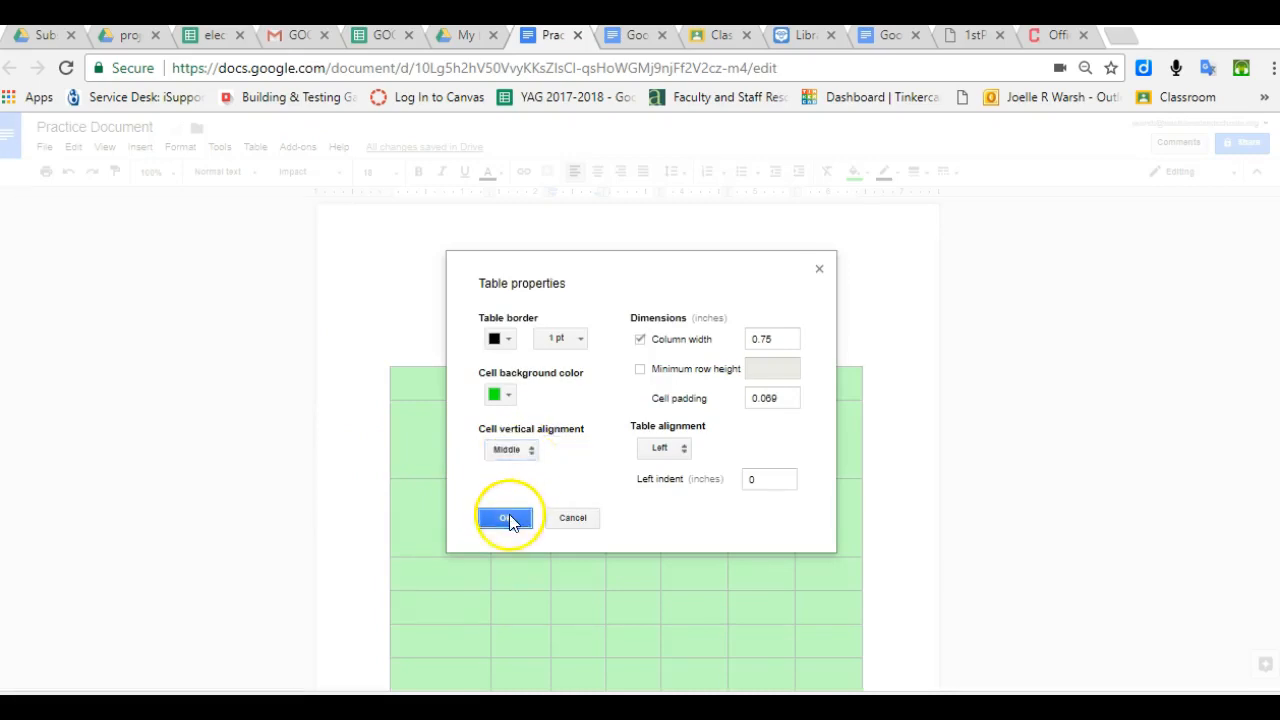
- Type 'middle' in the cell and widen its column so it fits on one line
{"action": "type", "text": "mid"}
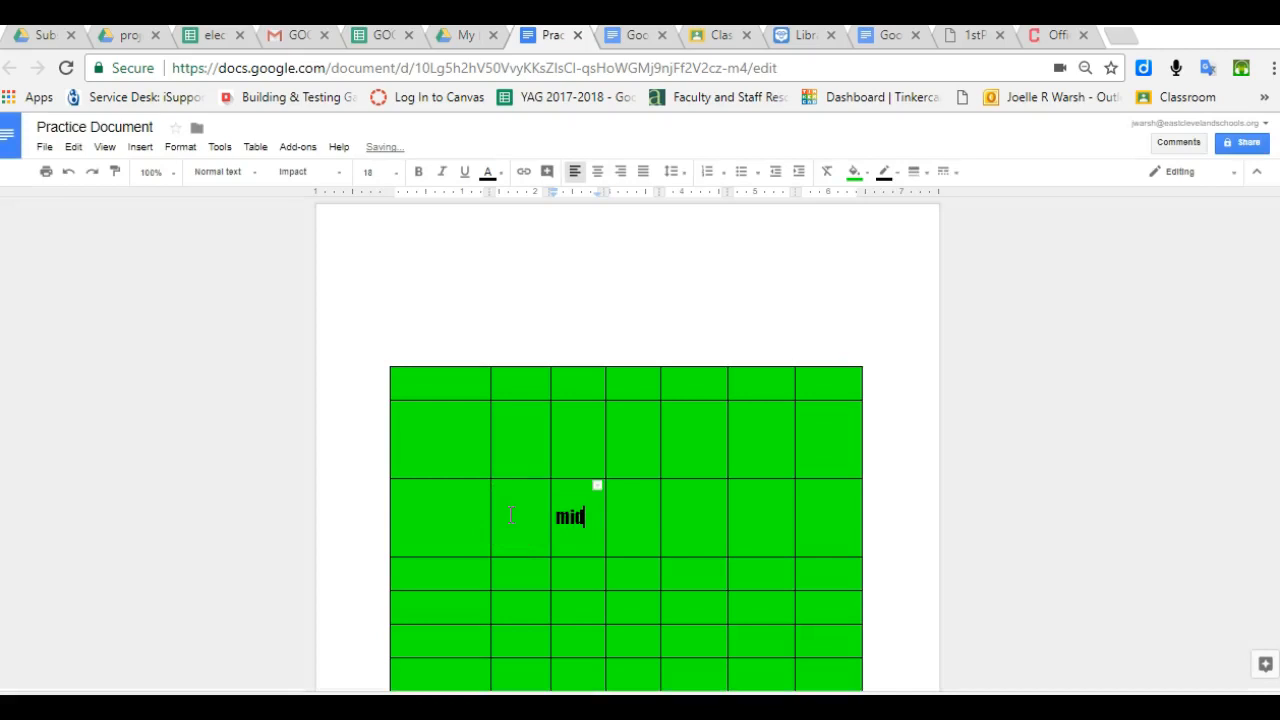
{"action": "type", "text": "dle"}
{"action": "left_click", "coordinate": [612, 510]}
{"action": "left_click_drag", "start_coordinate": [605, 510], "coordinate": [637, 511]}
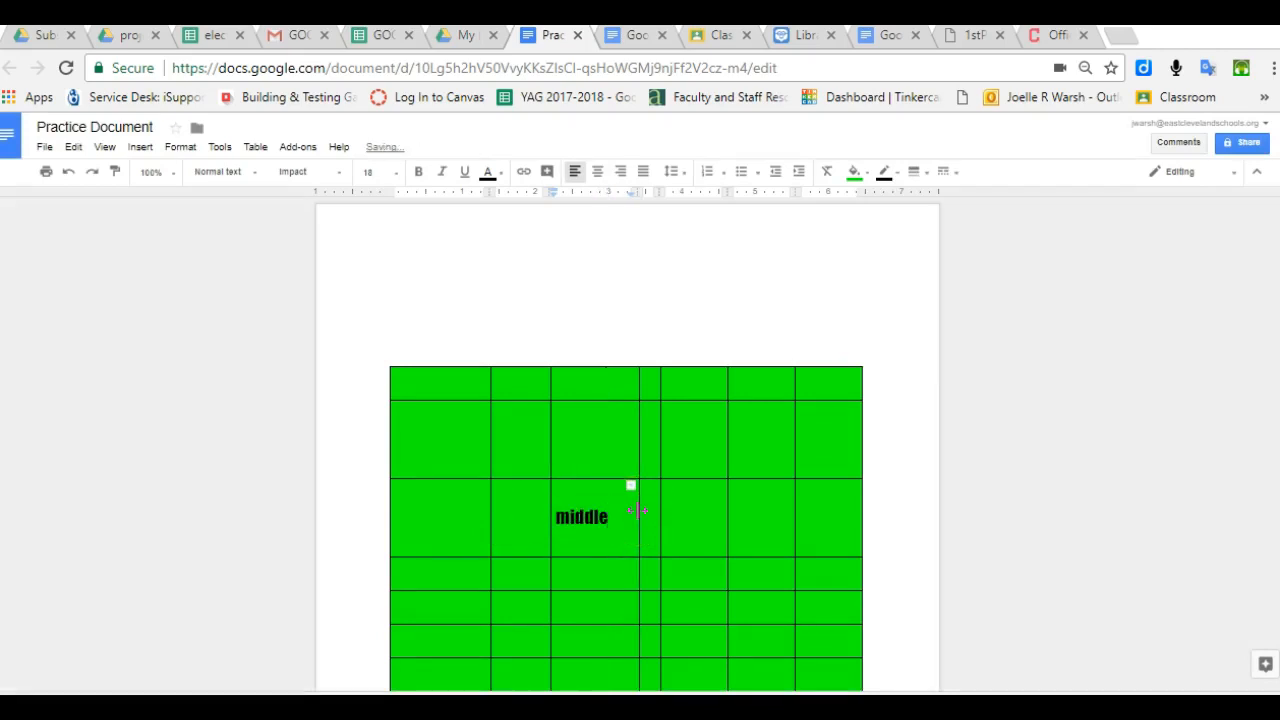
- Change the cell's vertical alignment to Bottom so 'middle' drops down
{"action": "left_click", "coordinate": [255, 147]}
{"action": "left_click", "coordinate": [302, 470]}
{"action": "left_click", "coordinate": [529, 452]}
{"action": "left_click", "coordinate": [530, 470]}
{"action": "left_click", "coordinate": [505, 517]}
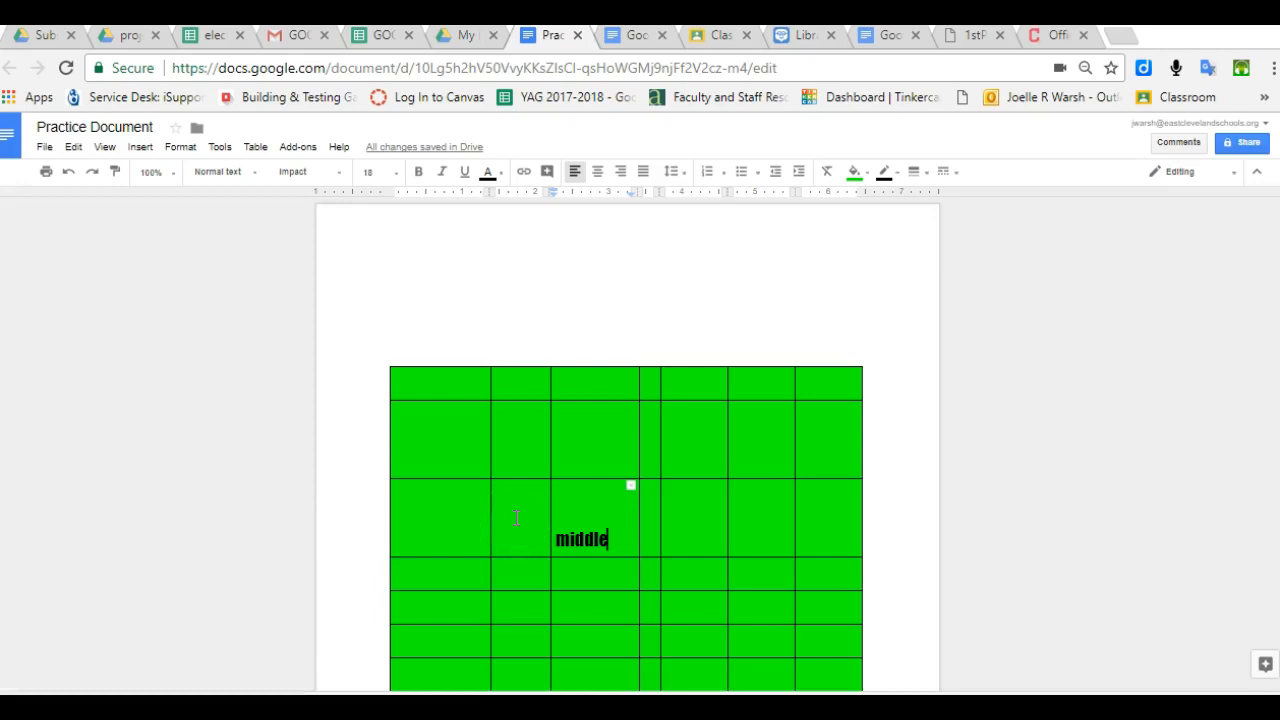
{"action": "left_click", "coordinate": [414, 420]}
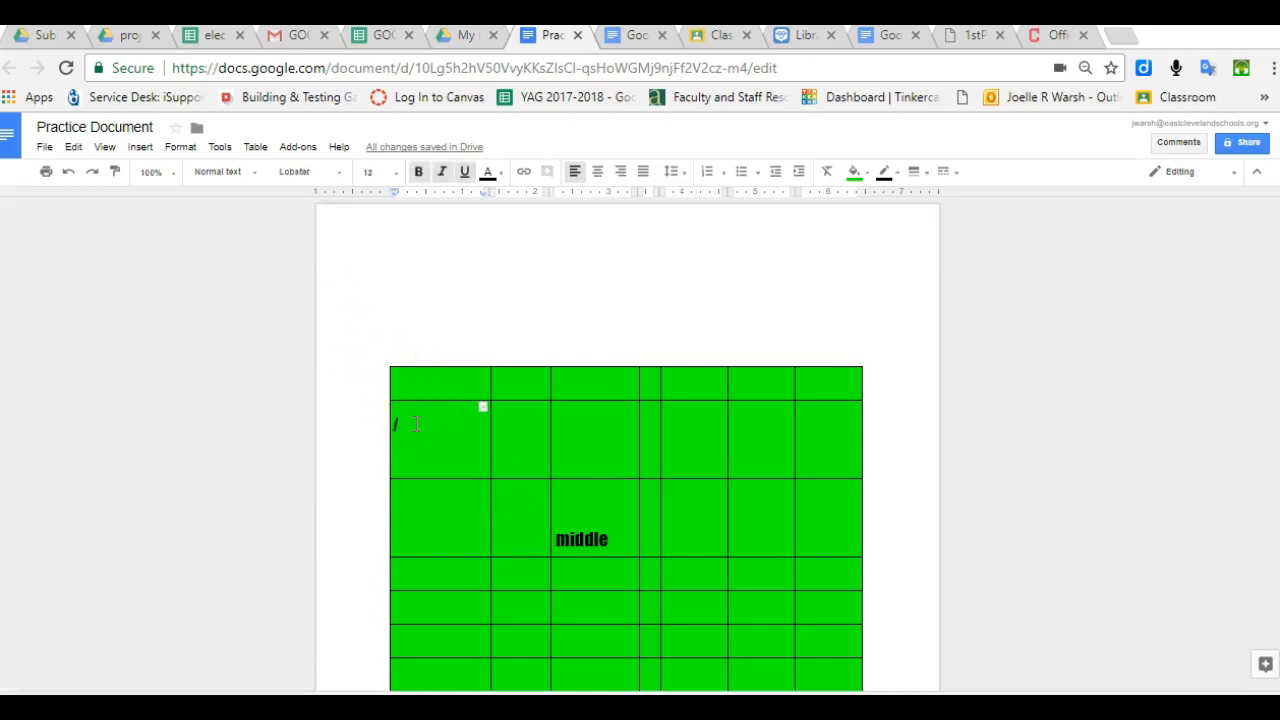
- Upload the photo DSCN0868 (1) from the computer into the second-row first cell
{"action": "left_click", "coordinate": [141, 147]}
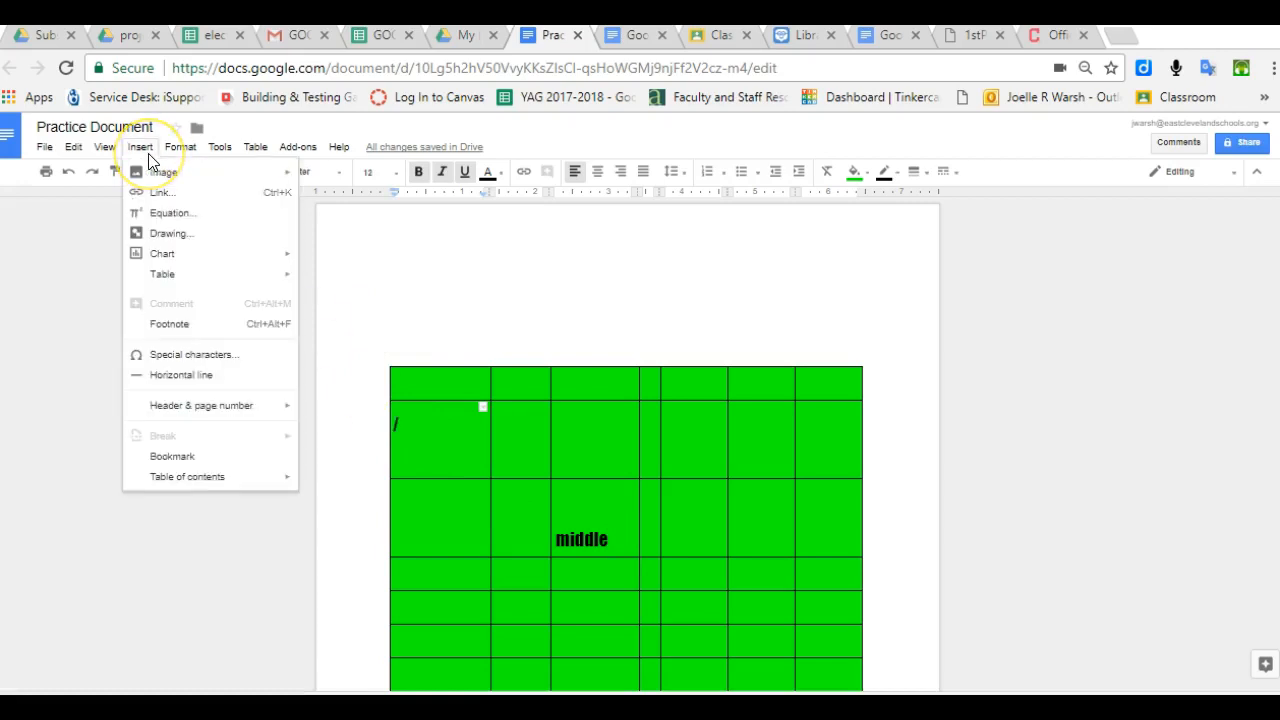
{"action": "left_click", "coordinate": [163, 176]}
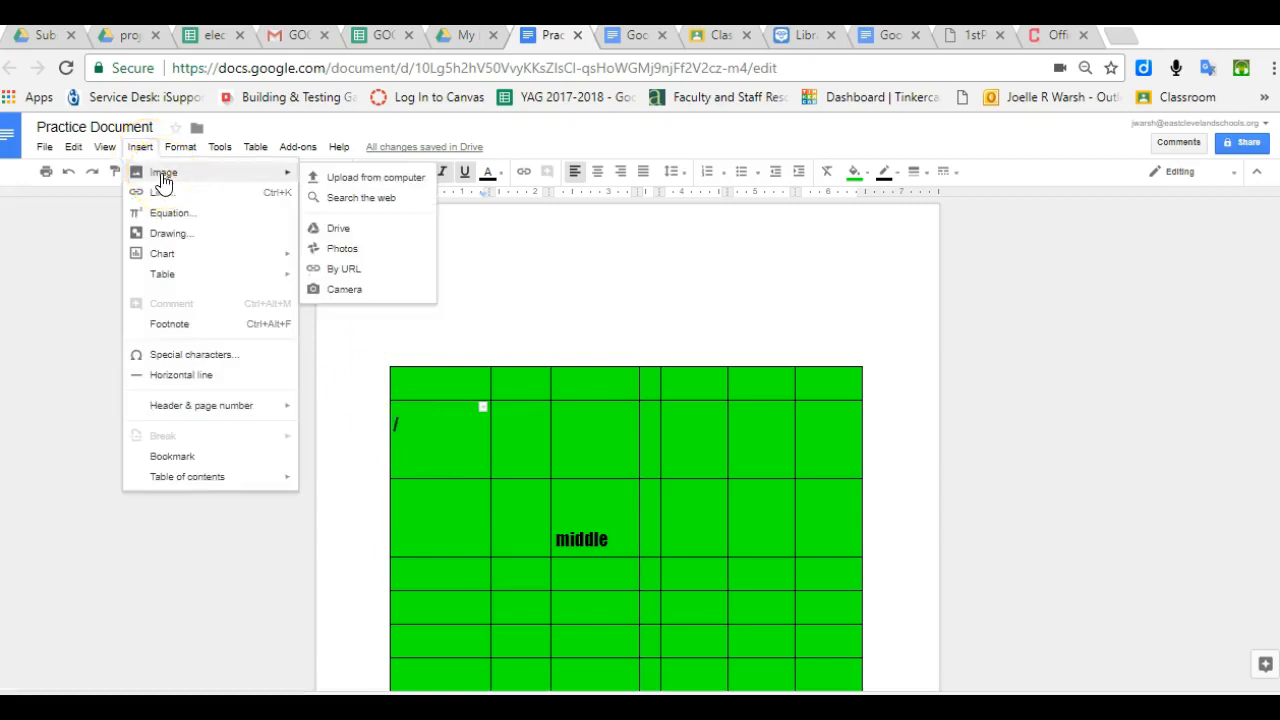
{"action": "left_click", "coordinate": [284, 171]}
{"action": "left_click", "coordinate": [276, 178]}
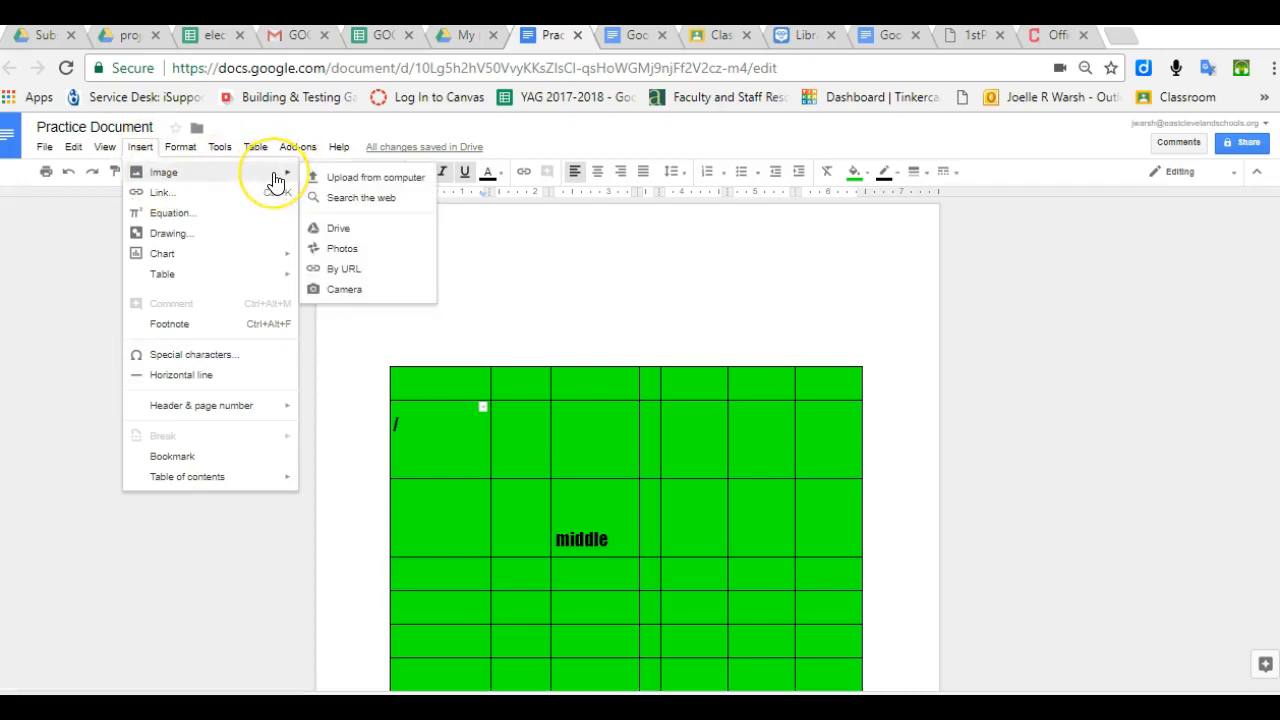
{"action": "left_click", "coordinate": [338, 183]}
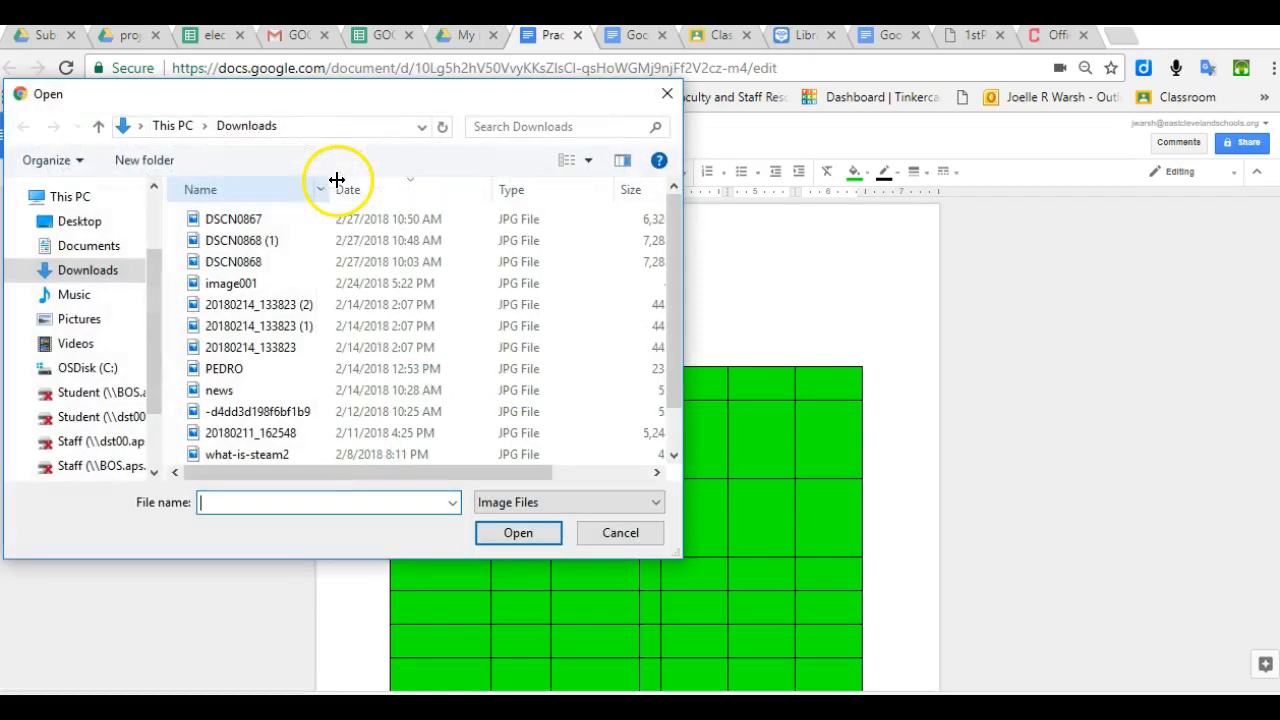
{"action": "left_click", "coordinate": [268, 243]}
{"action": "left_click", "coordinate": [518, 530]}
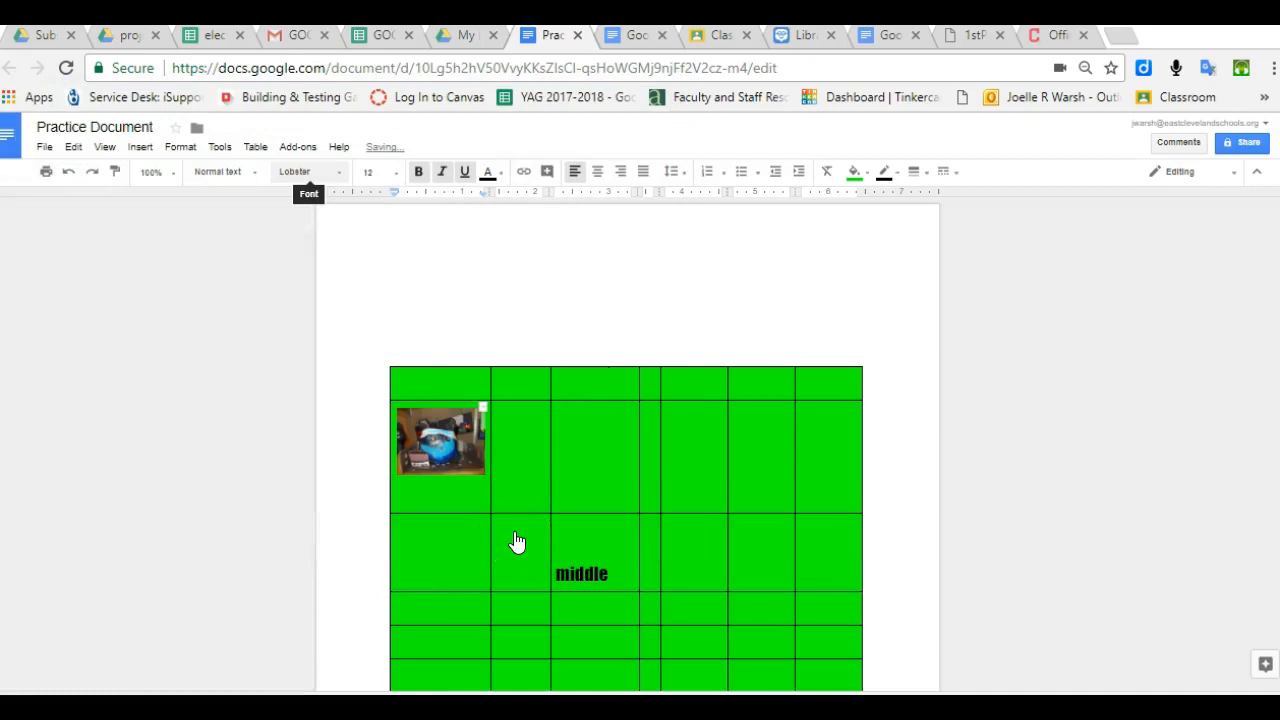
- Enlarge the photo by its corner handle and widen its column to fit
{"action": "left_click", "coordinate": [432, 431]}
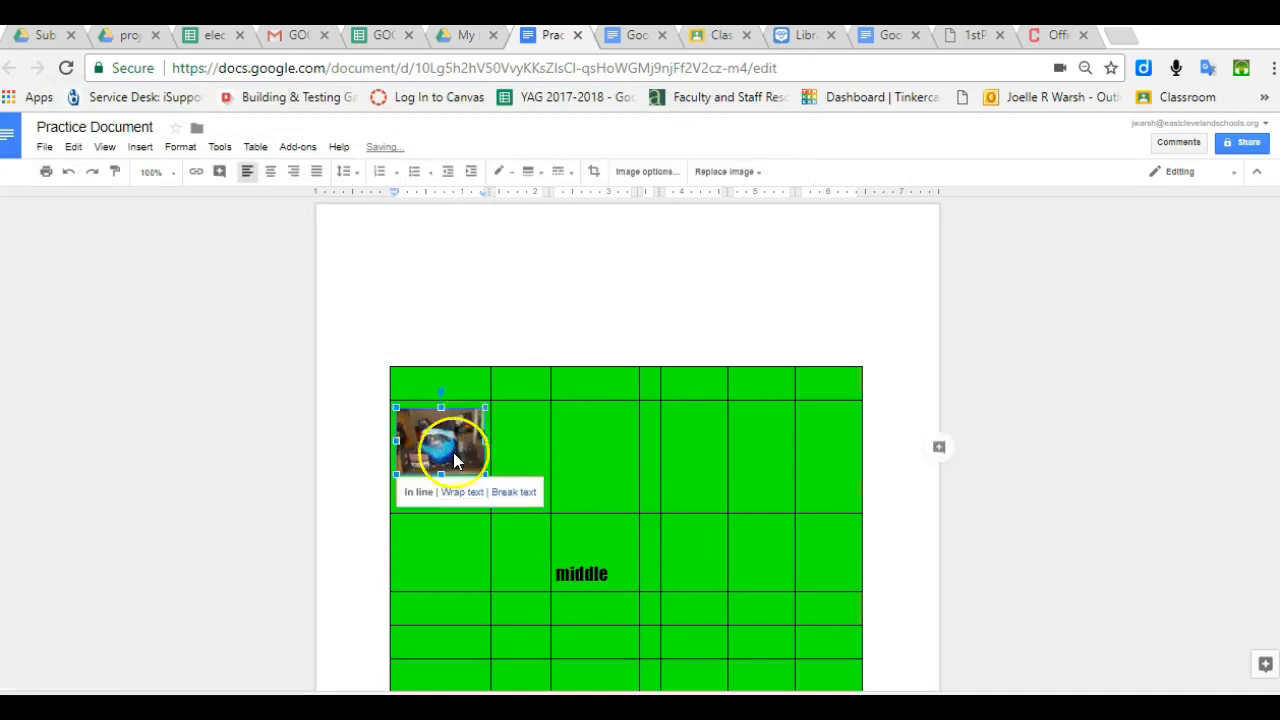
{"action": "left_click_drag", "start_coordinate": [485, 474], "coordinate": [509, 511]}
{"action": "left_click", "coordinate": [508, 466]}
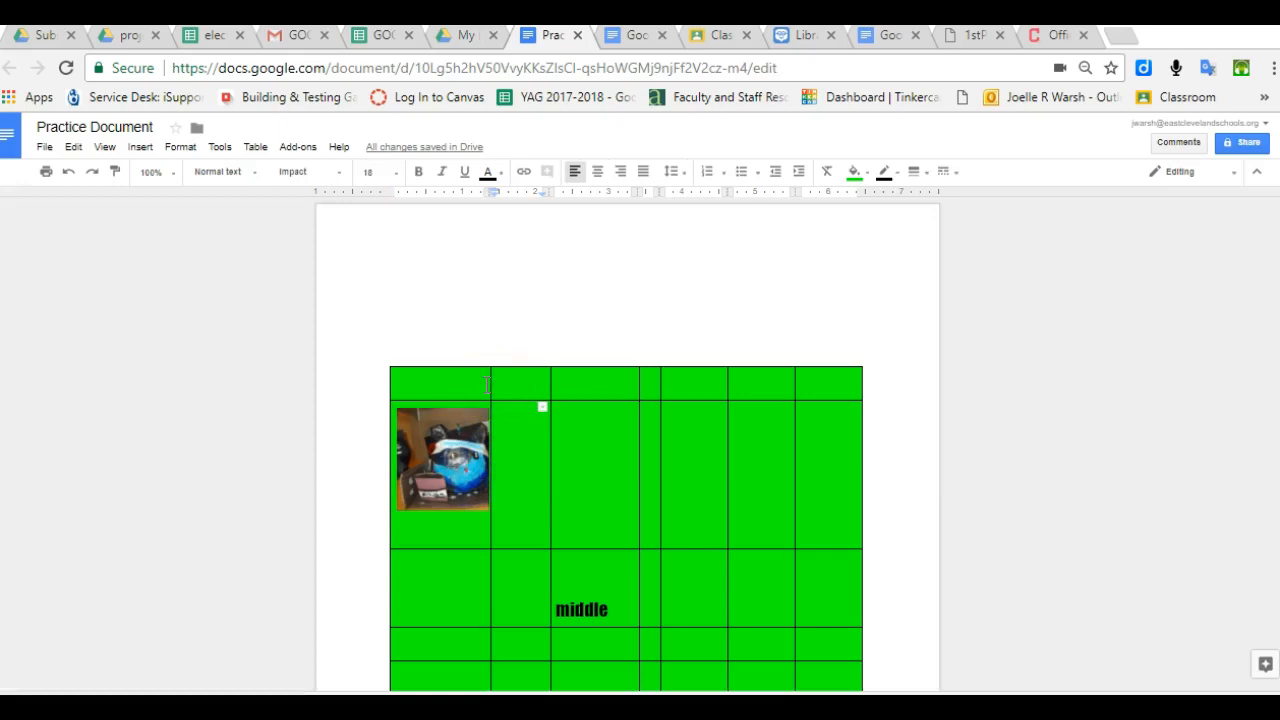
{"action": "left_click_drag", "start_coordinate": [490, 383], "coordinate": [515, 383]}
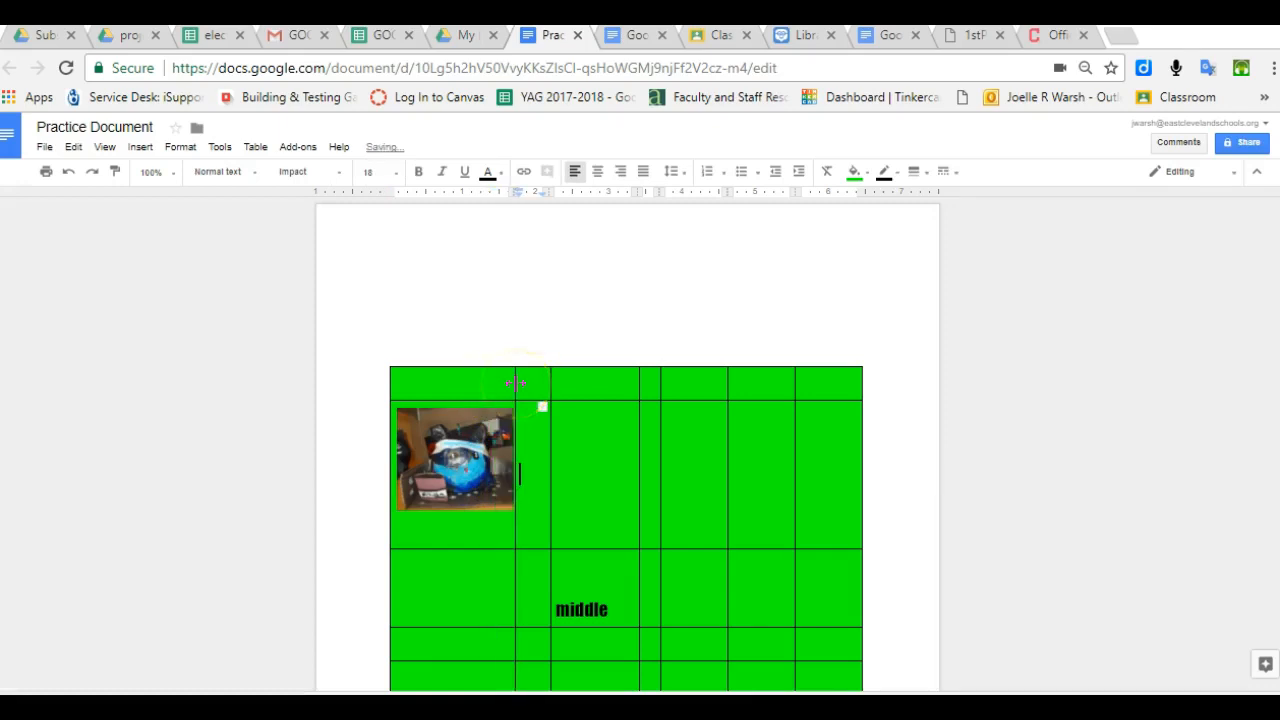